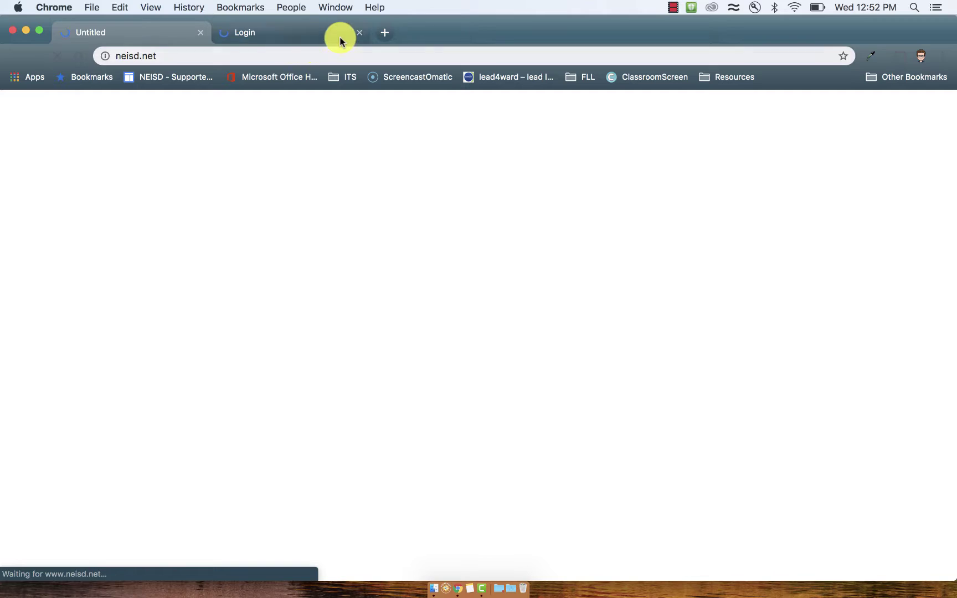
Close the extra Login and OneTab pages and open Launchpad from the North East ISD website.
{"action": "left_click", "coordinate": [356, 32]}
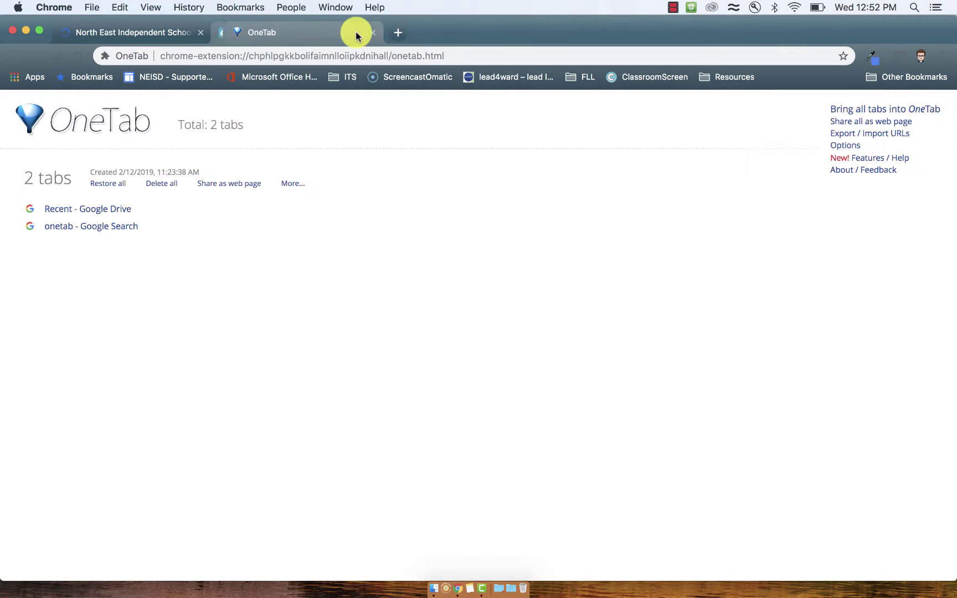
{"action": "left_click", "coordinate": [359, 33]}
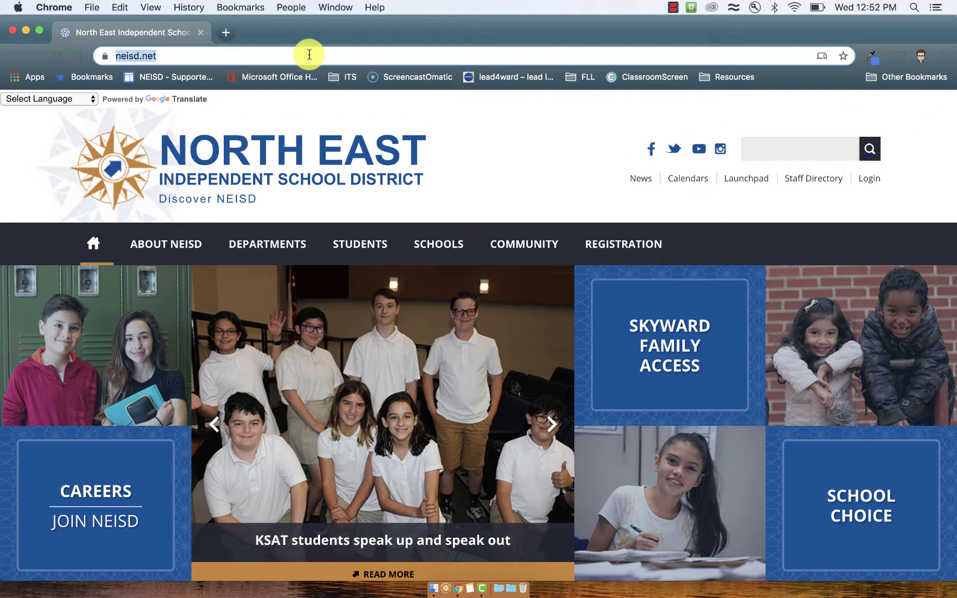
{"action": "left_click", "coordinate": [747, 179]}
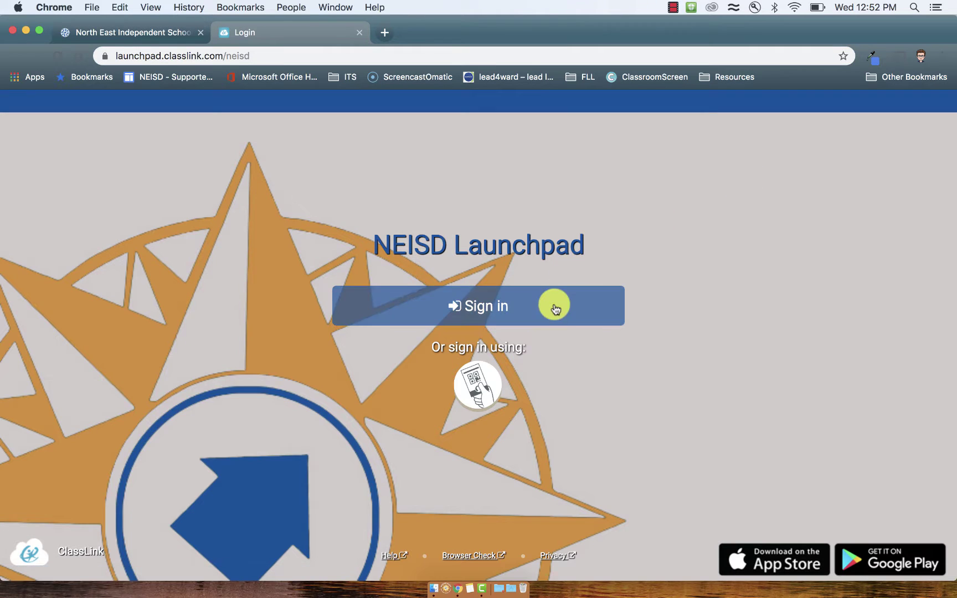
Sign in to NEISD Launchpad with the saved organizational account credentials.
{"action": "left_click", "coordinate": [555, 309]}
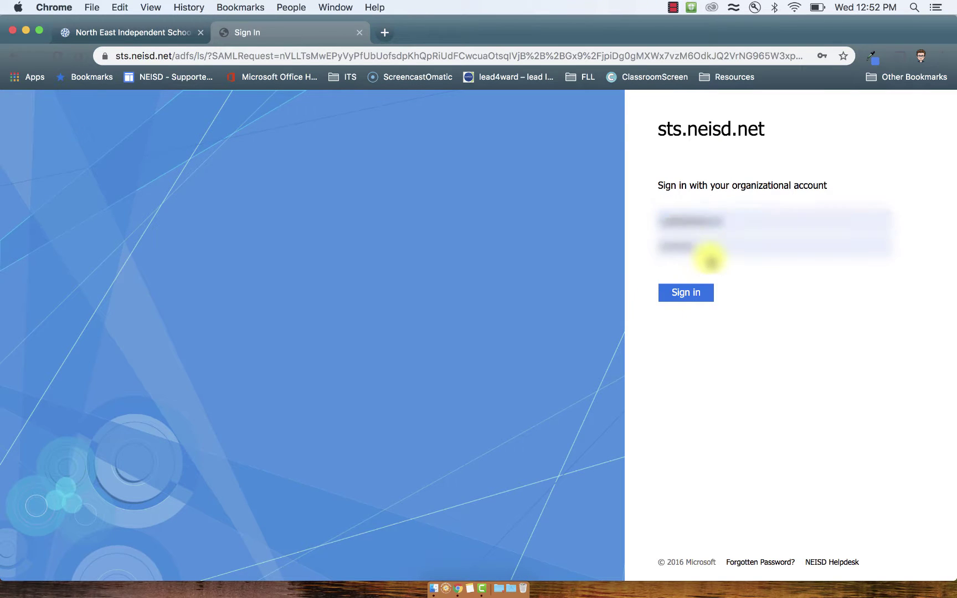
{"action": "left_click", "coordinate": [709, 258]}
{"action": "key", "text": "Return"}
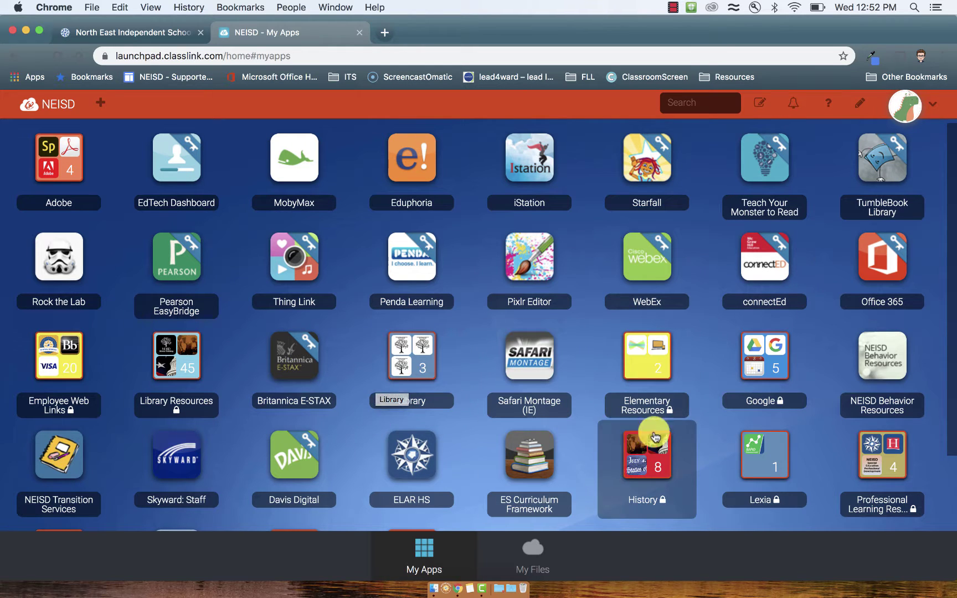
Open Google Drive from Launchpad's Google app folder and create a new Google Sites website.
{"action": "left_click", "coordinate": [742, 375]}
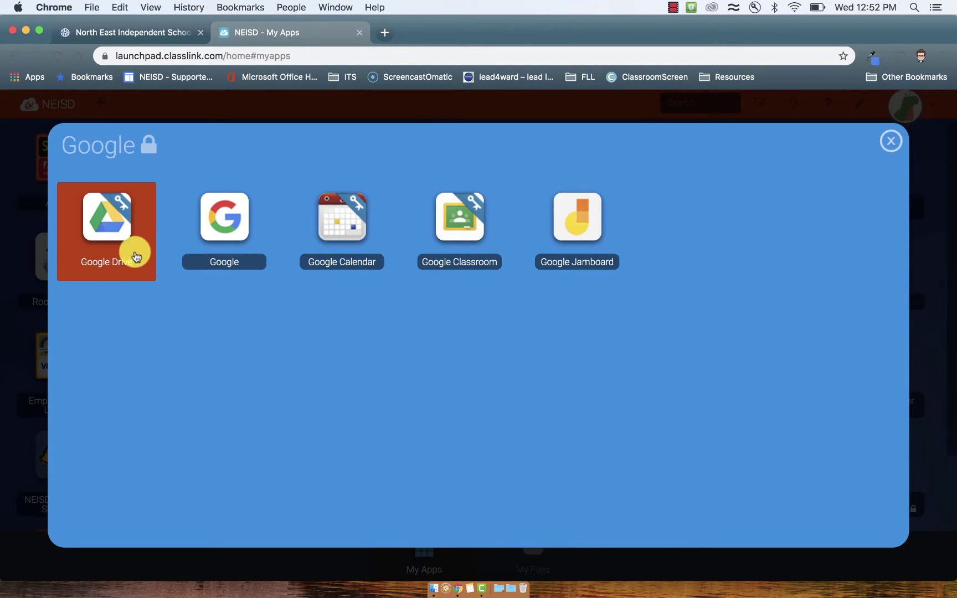
{"action": "left_click", "coordinate": [119, 242]}
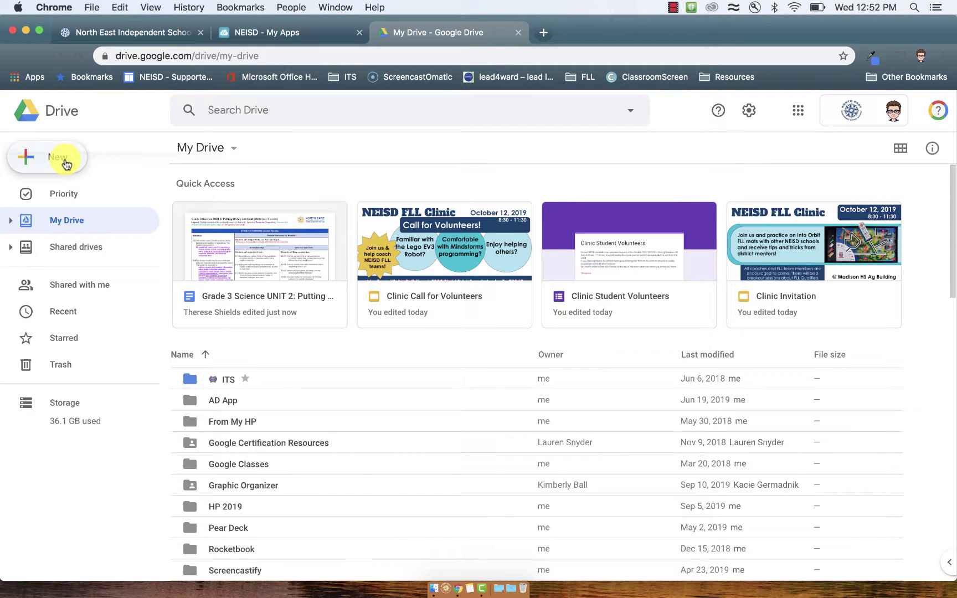
{"action": "left_click", "coordinate": [66, 162]}
{"action": "mouse_move", "coordinate": [188, 313]}
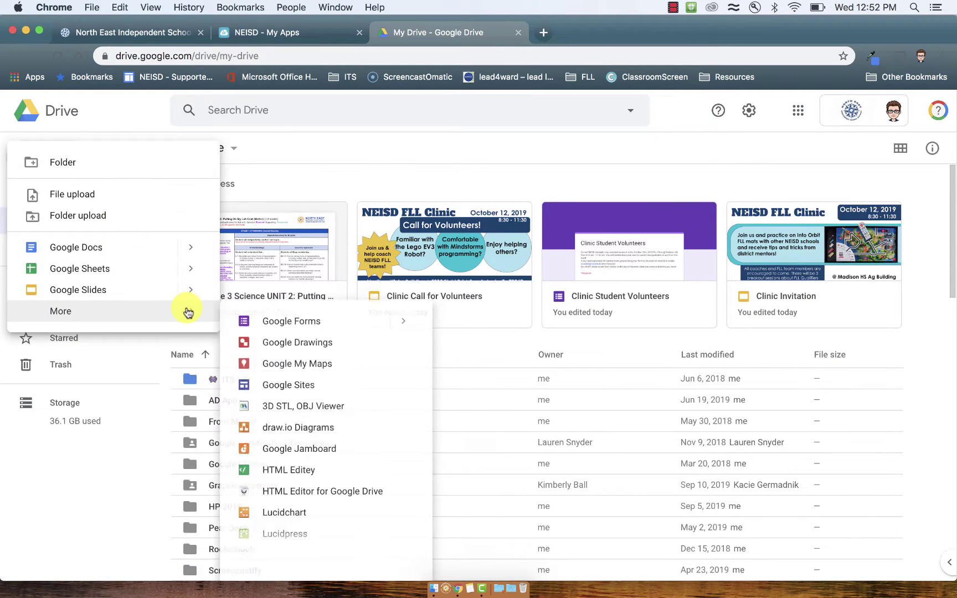
{"action": "scroll", "coordinate": [299, 444], "scroll_direction": "down", "scroll_amount": 3}
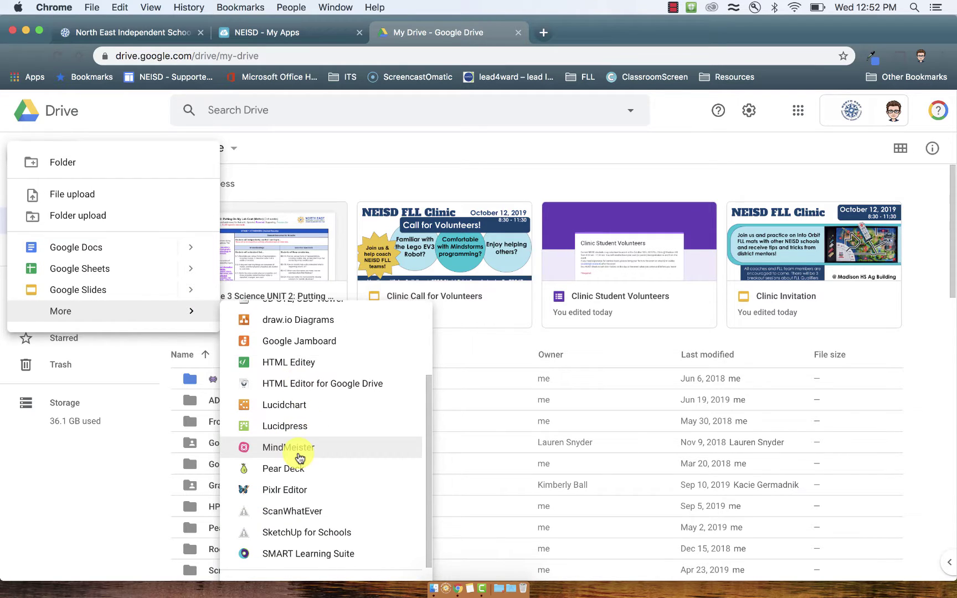
{"action": "scroll", "coordinate": [299, 458], "scroll_direction": "down", "scroll_amount": 1}
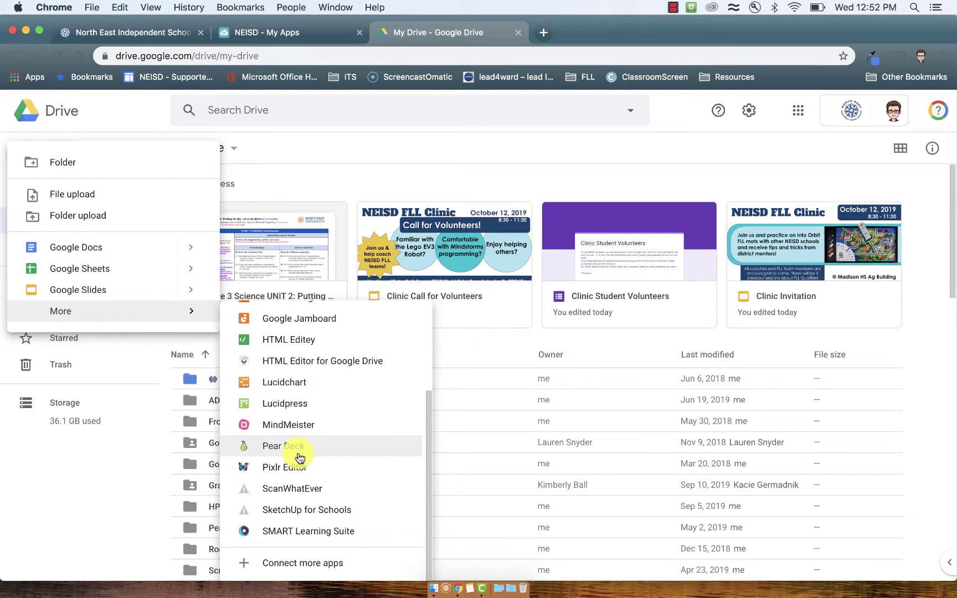
{"action": "scroll", "coordinate": [300, 457], "scroll_direction": "up", "scroll_amount": 3}
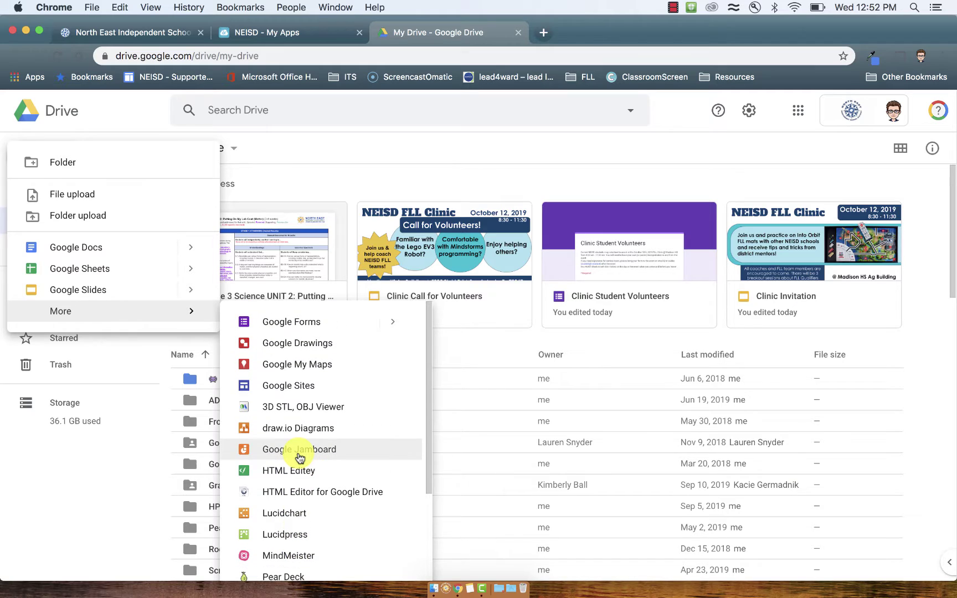
{"action": "left_click", "coordinate": [301, 388]}
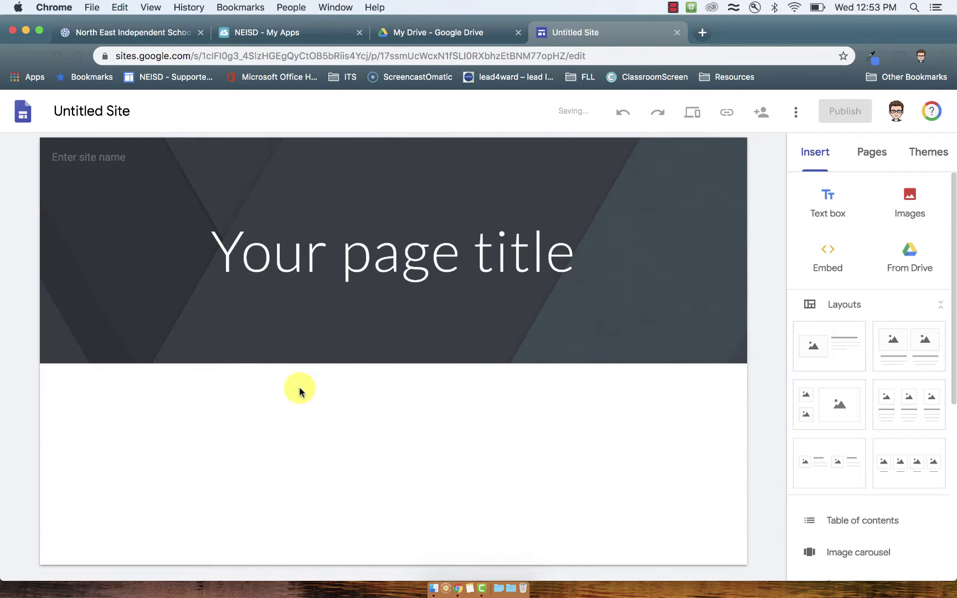
Set both the site name and the page title to the owner's name followed by "'s Portfolio".
{"action": "left_click", "coordinate": [100, 117]}
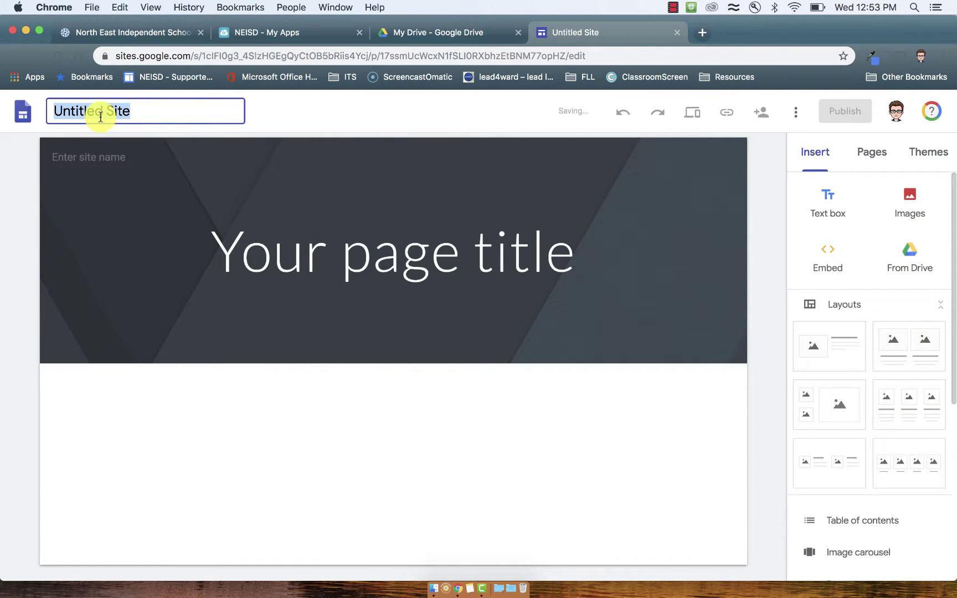
{"action": "type", "text": "Erin V's Portfolio"}
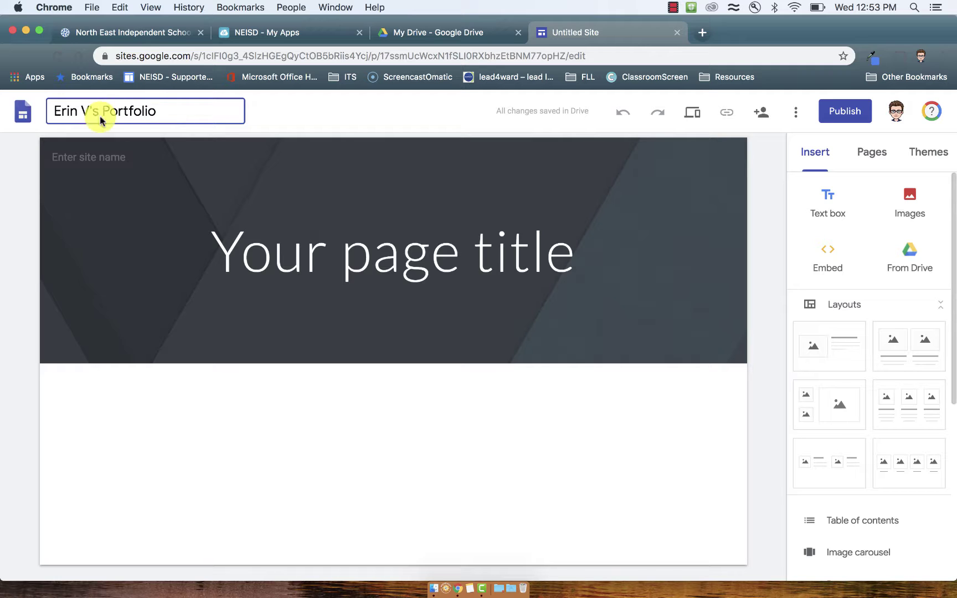
{"action": "left_click", "coordinate": [295, 247]}
{"action": "left_click", "coordinate": [294, 248]}
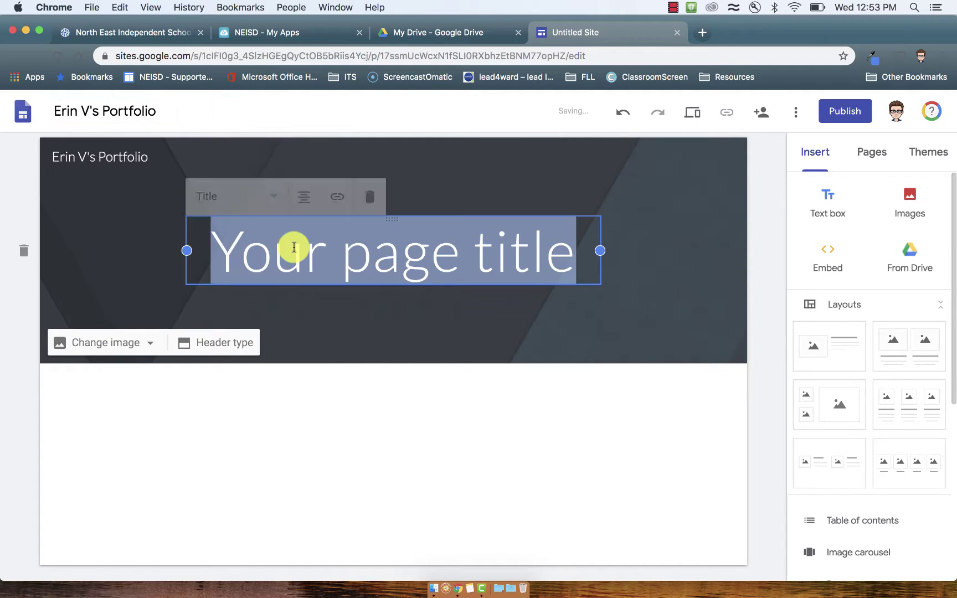
{"action": "type", "text": "Erin VI"}
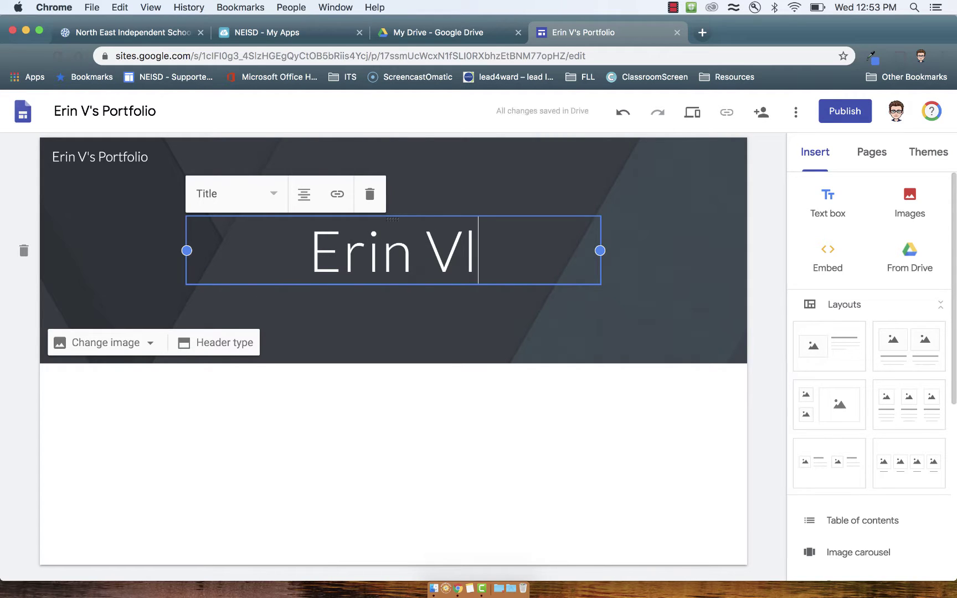
{"action": "key", "text": "BackSpace"}
{"action": "type", "text": "'s P"}
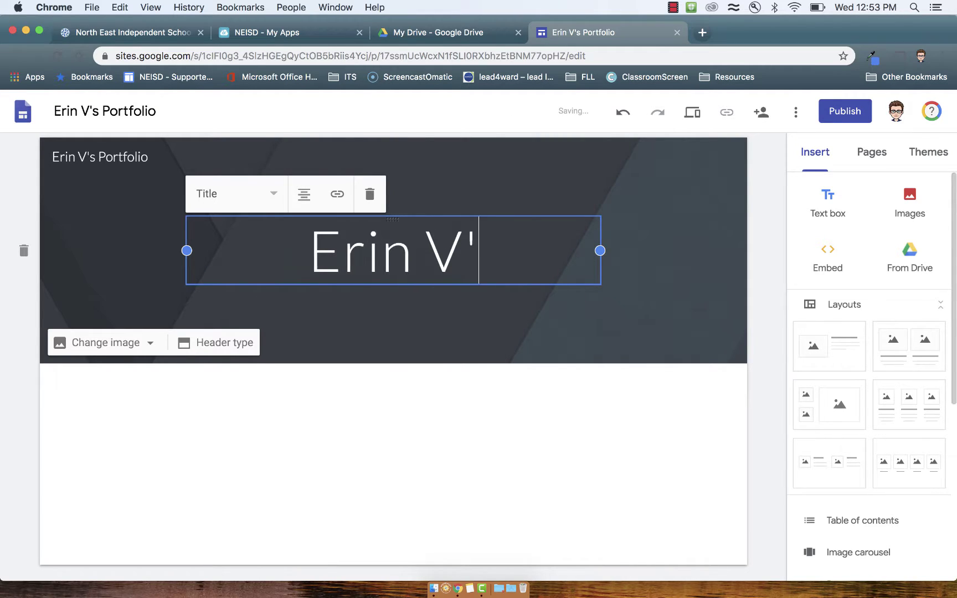
{"action": "type", "text": "ortfolio"}
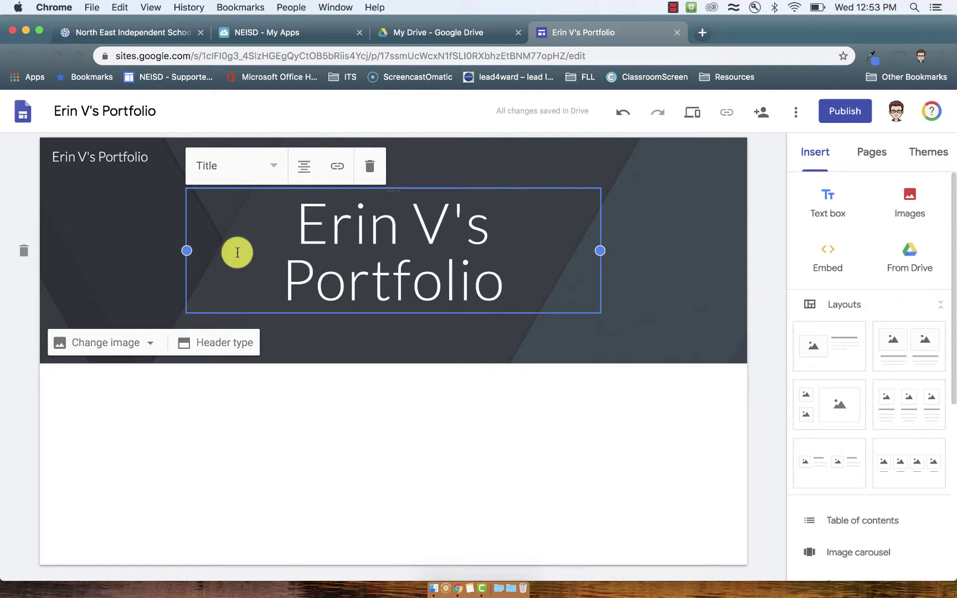
{"action": "left_click", "coordinate": [668, 297]}
Widen and reposition the title text box so the page title fits on one line near the header's centre.
{"action": "left_click", "coordinate": [347, 271]}
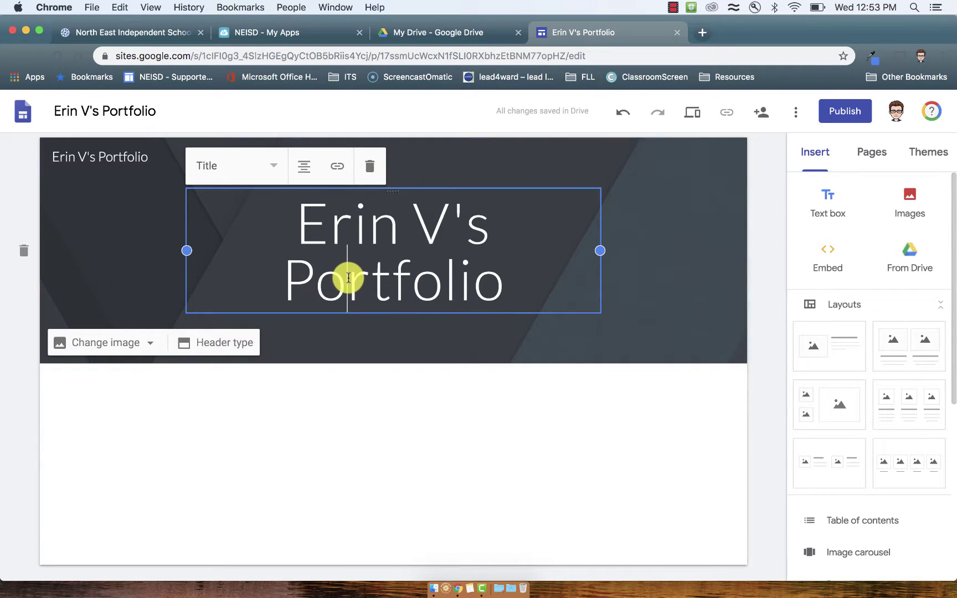
{"action": "left_click_drag", "start_coordinate": [185, 253], "coordinate": [106, 244]}
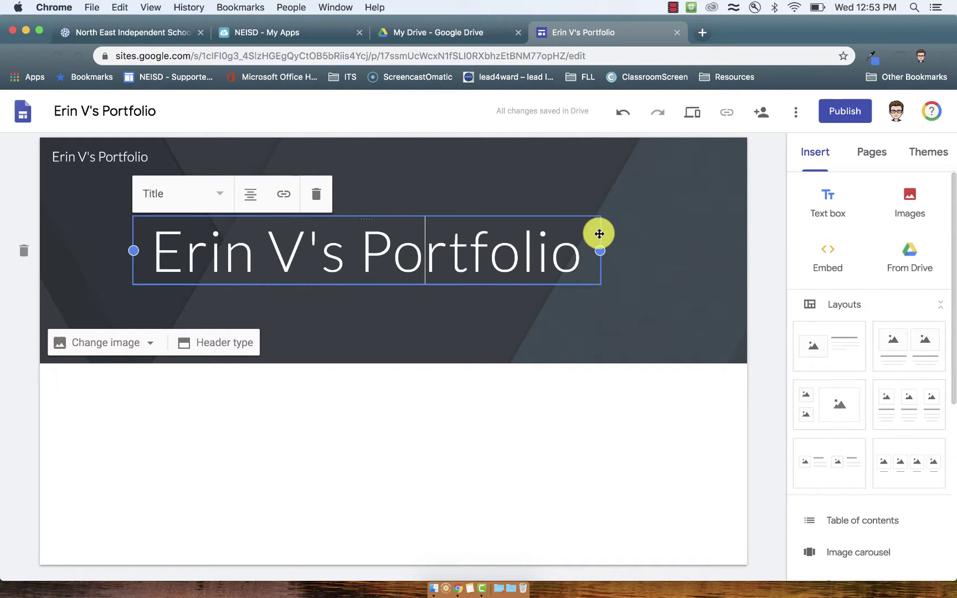
{"action": "left_click_drag", "start_coordinate": [600, 234], "coordinate": [473, 247]}
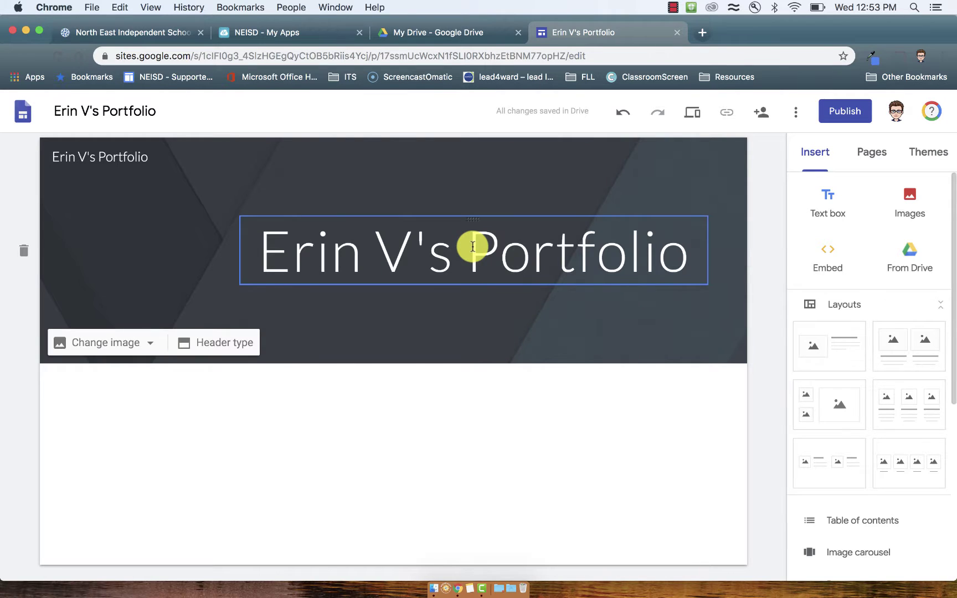
{"action": "left_click", "coordinate": [243, 252]}
{"action": "left_click_drag", "start_coordinate": [239, 252], "coordinate": [136, 239]}
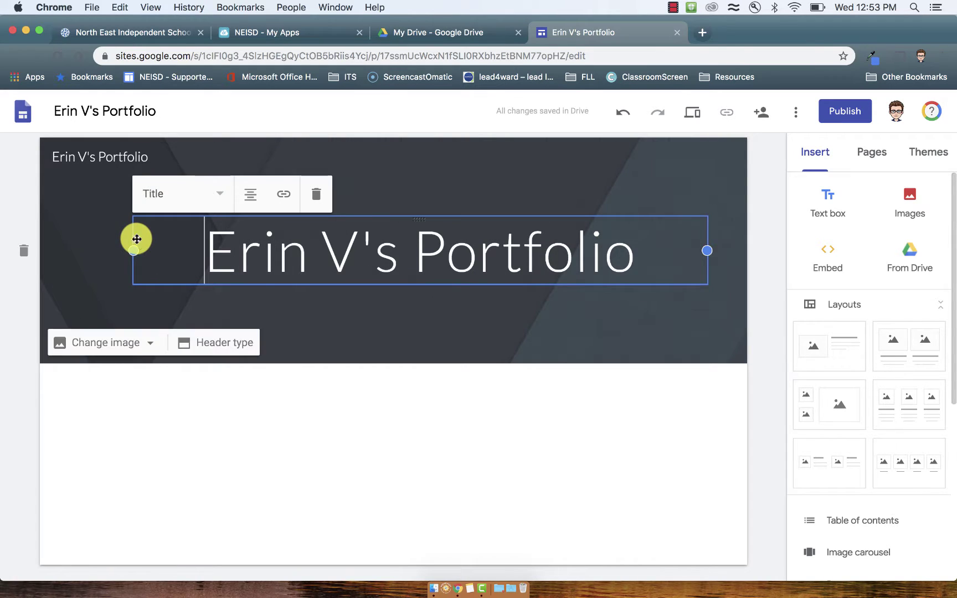
{"action": "left_click", "coordinate": [398, 151]}
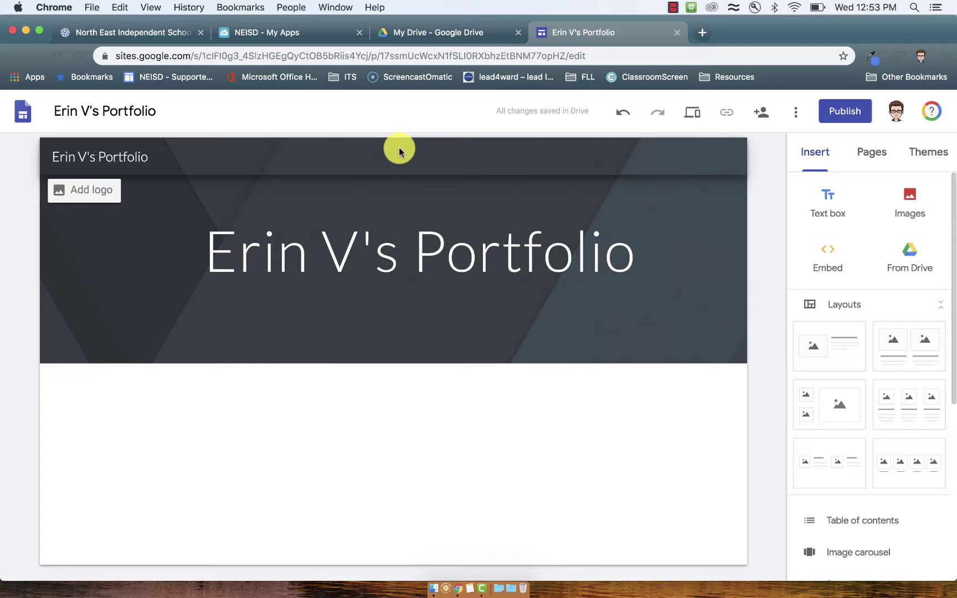
Try the Cover and Large banner header types on the page header.
{"action": "left_click", "coordinate": [169, 260]}
{"action": "left_click", "coordinate": [197, 346]}
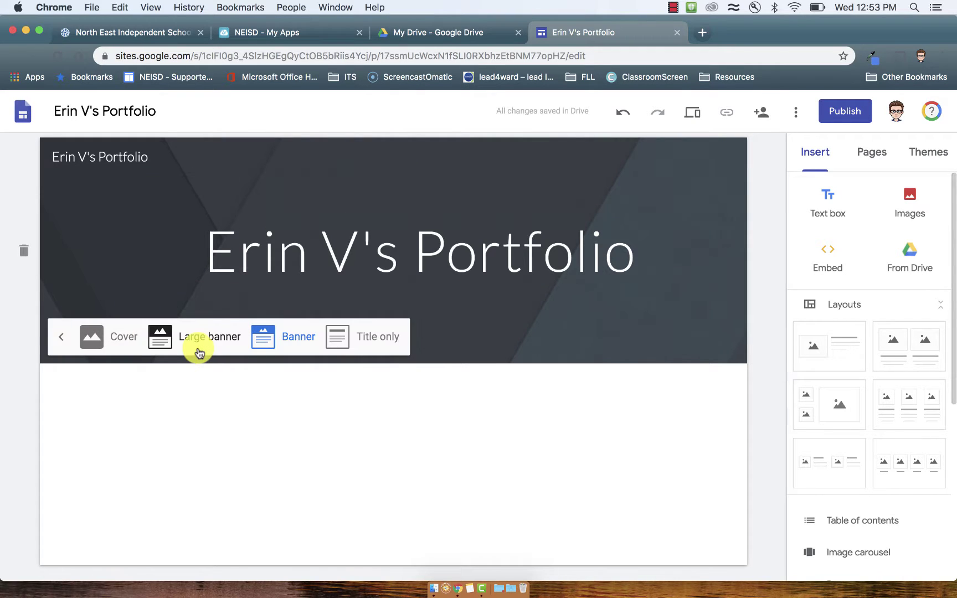
{"action": "left_click", "coordinate": [107, 341]}
{"action": "left_click", "coordinate": [107, 340]}
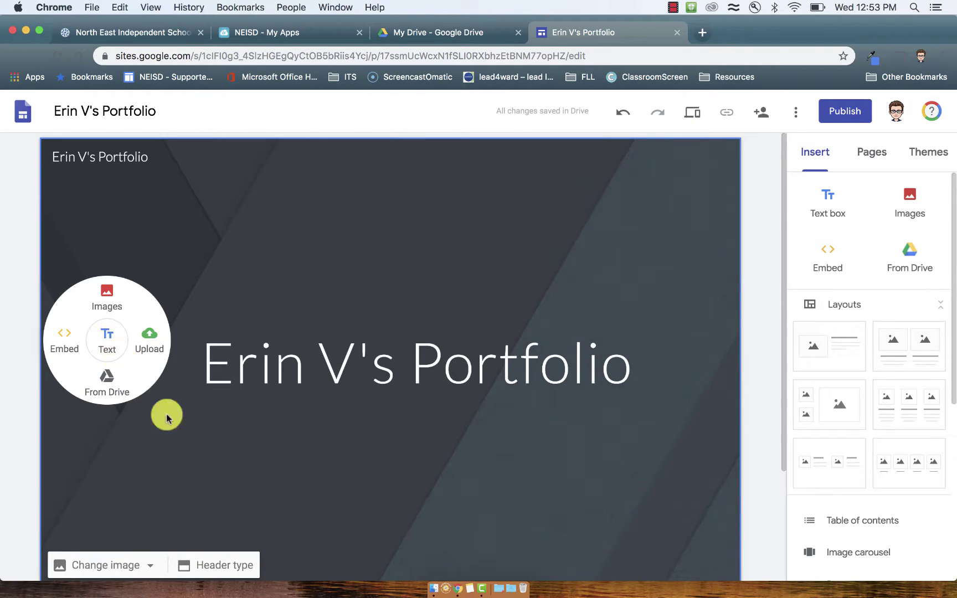
{"action": "left_click", "coordinate": [209, 564]}
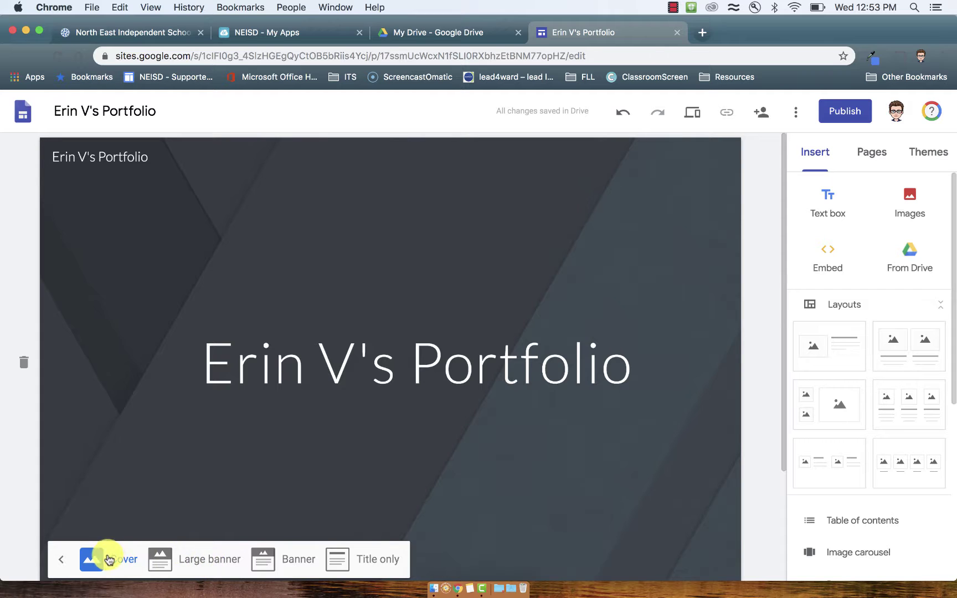
{"action": "left_click", "coordinate": [191, 561]}
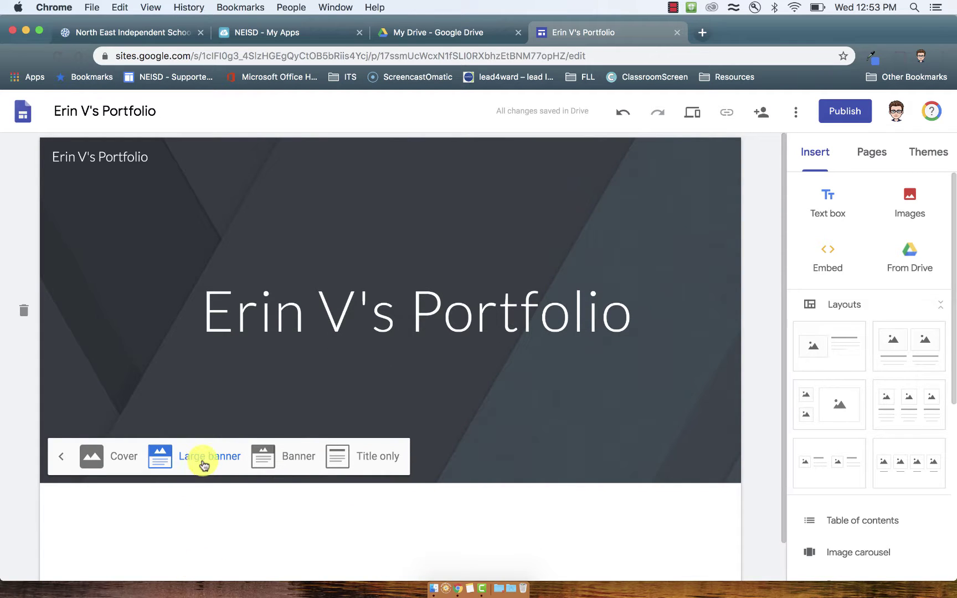
{"action": "left_click", "coordinate": [112, 300]}
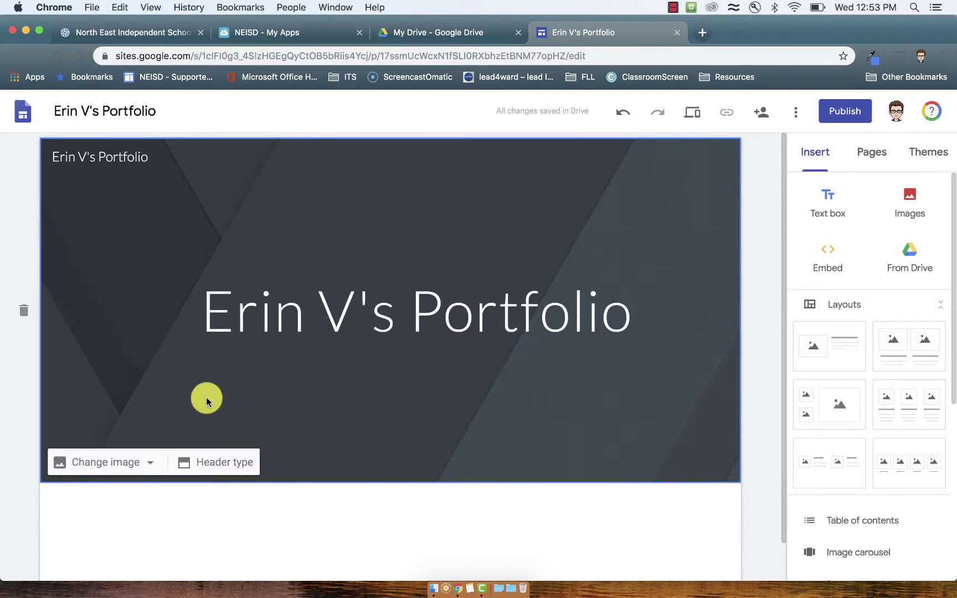
Try the Banner and Title only header types on the page header.
{"action": "left_click", "coordinate": [211, 462]}
{"action": "left_click", "coordinate": [296, 453]}
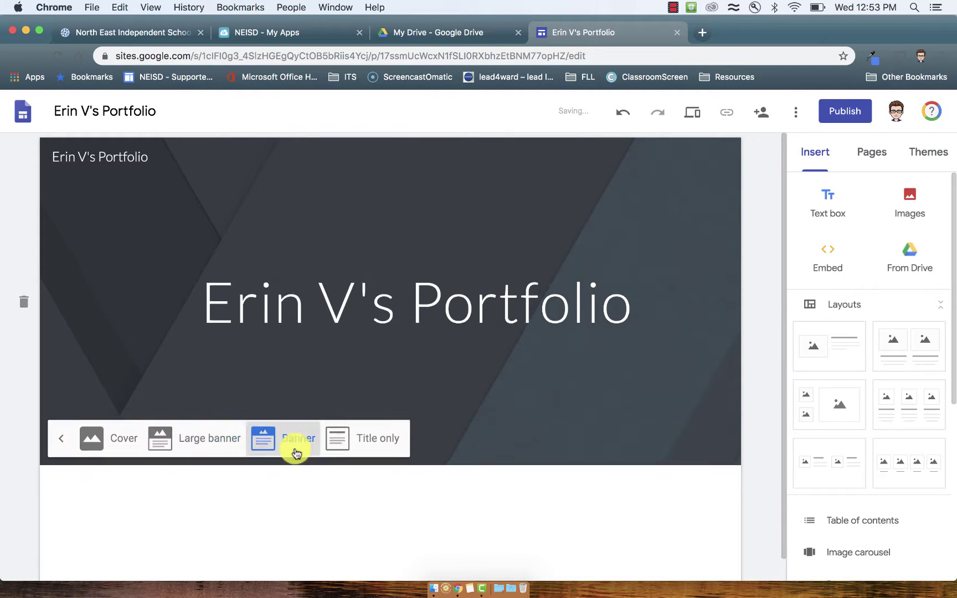
{"action": "left_click", "coordinate": [357, 337]}
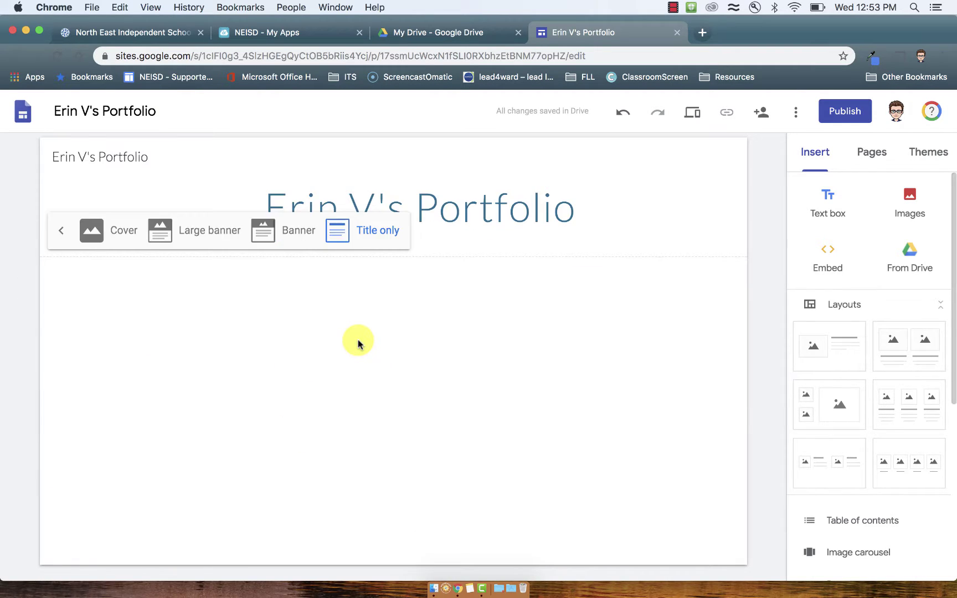
{"action": "left_click", "coordinate": [358, 344]}
Set the page's header type back to Banner.
{"action": "left_click", "coordinate": [164, 220]}
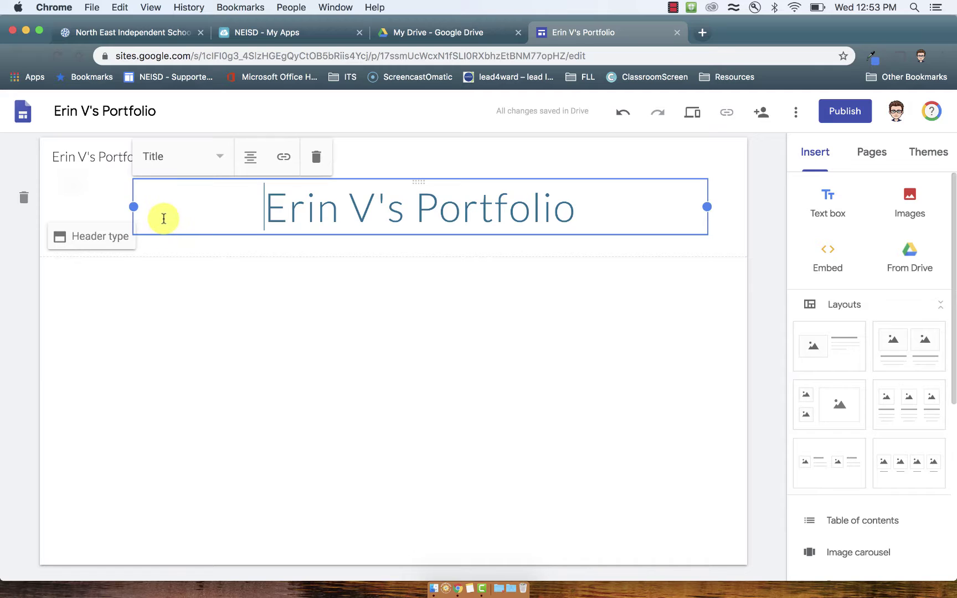
{"action": "left_click", "coordinate": [105, 238]}
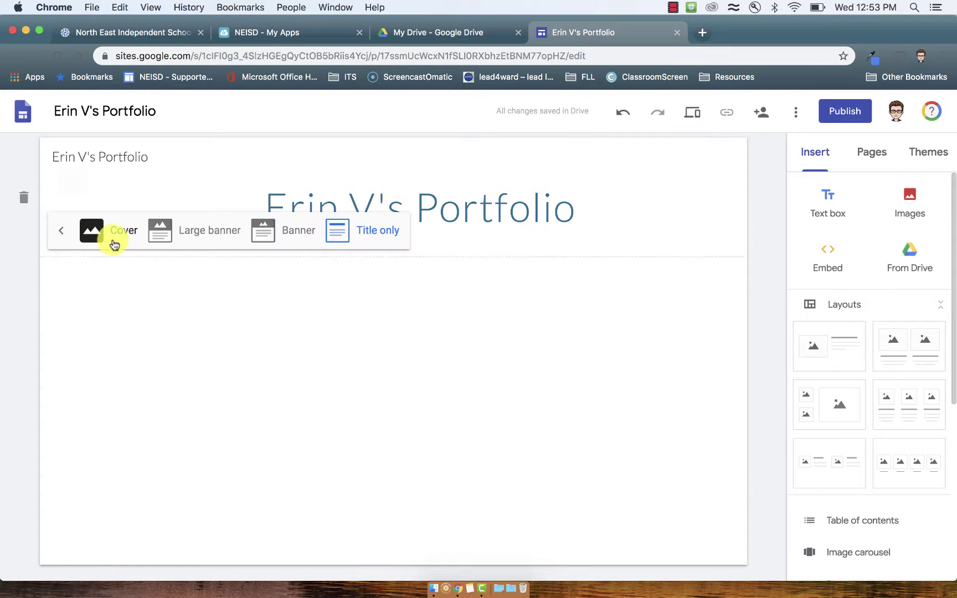
{"action": "left_click", "coordinate": [272, 240]}
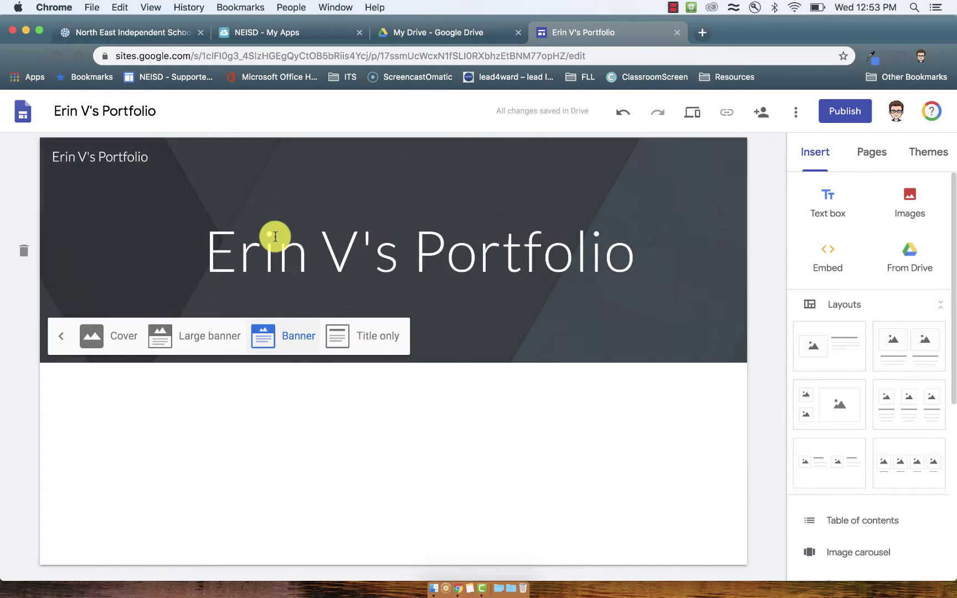
{"action": "left_click", "coordinate": [685, 413]}
Try the Level theme on the site with several of its accent colours, ending on grey.
{"action": "scroll", "coordinate": [651, 483], "scroll_direction": "down", "scroll_amount": 2}
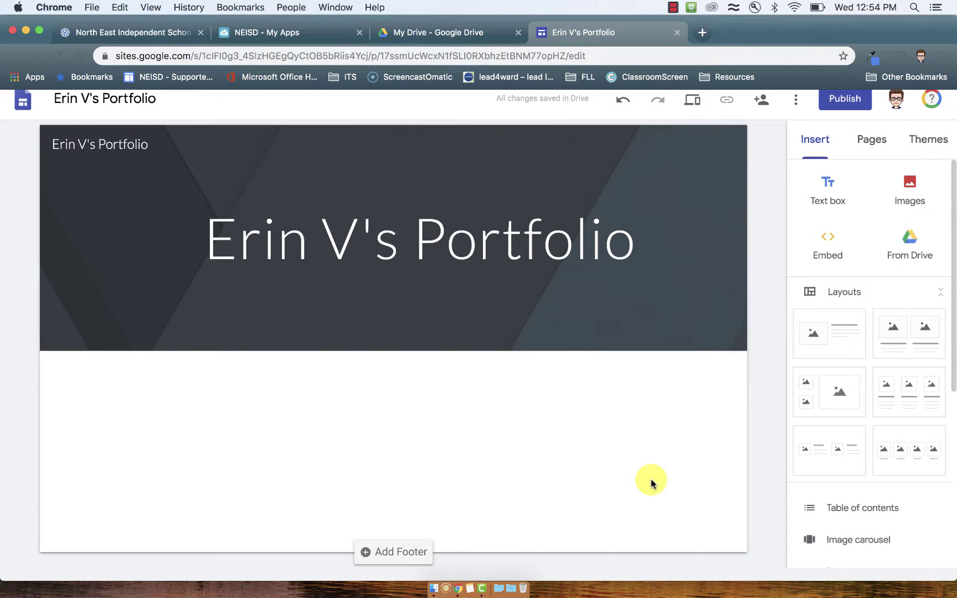
{"action": "left_click", "coordinate": [925, 160]}
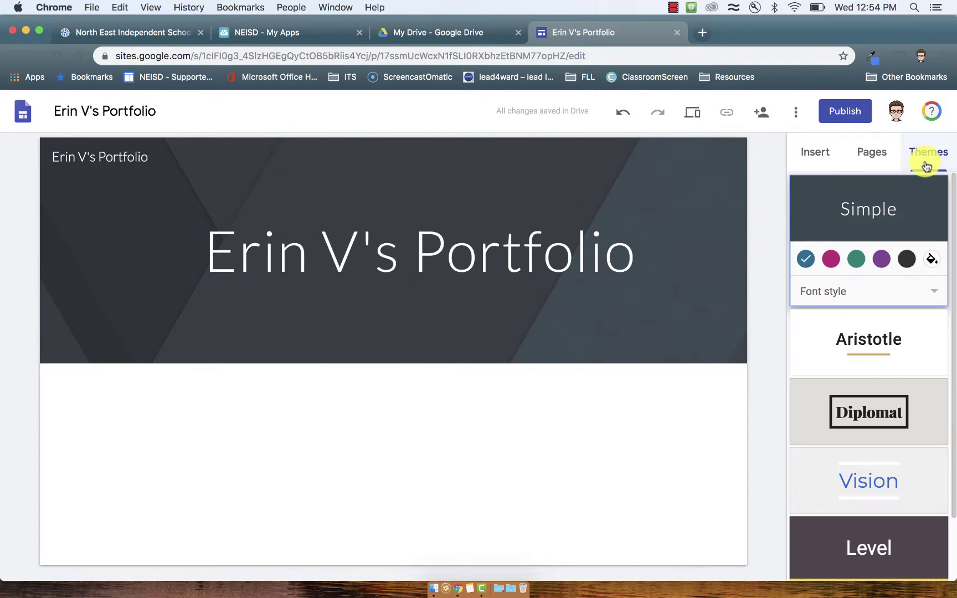
{"action": "scroll", "coordinate": [879, 222], "scroll_direction": "down", "scroll_amount": 3}
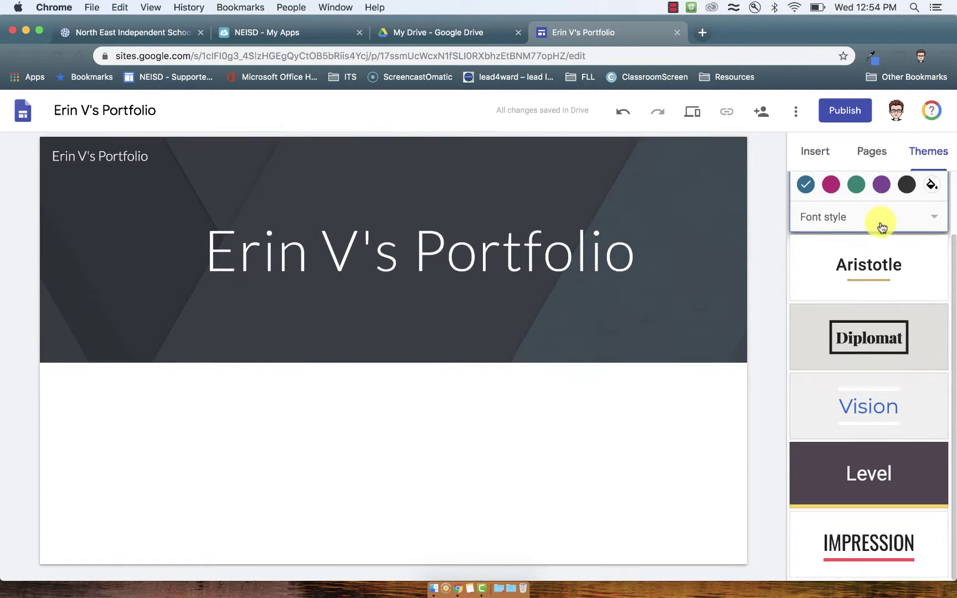
{"action": "left_click", "coordinate": [887, 490]}
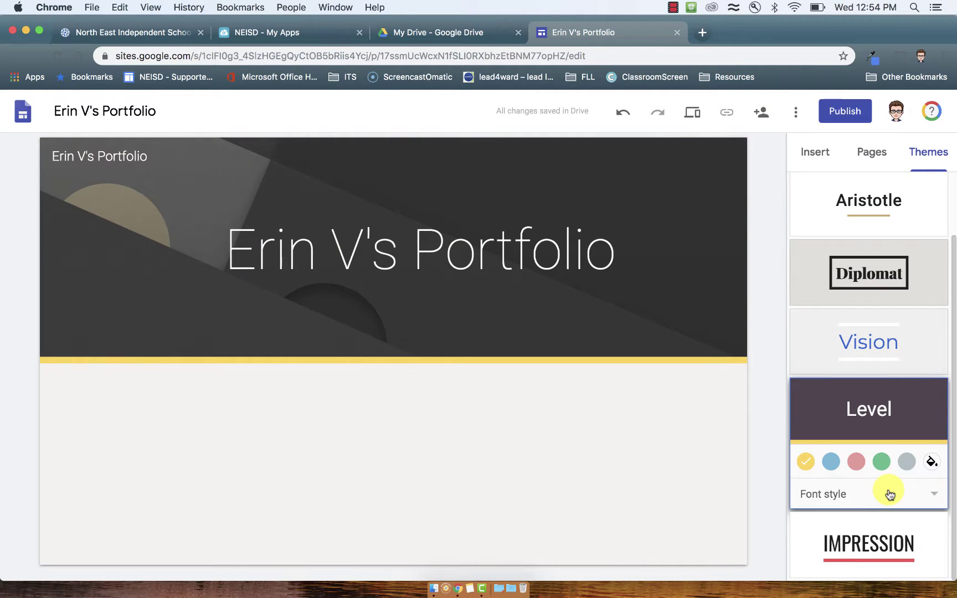
{"action": "left_click", "coordinate": [856, 463]}
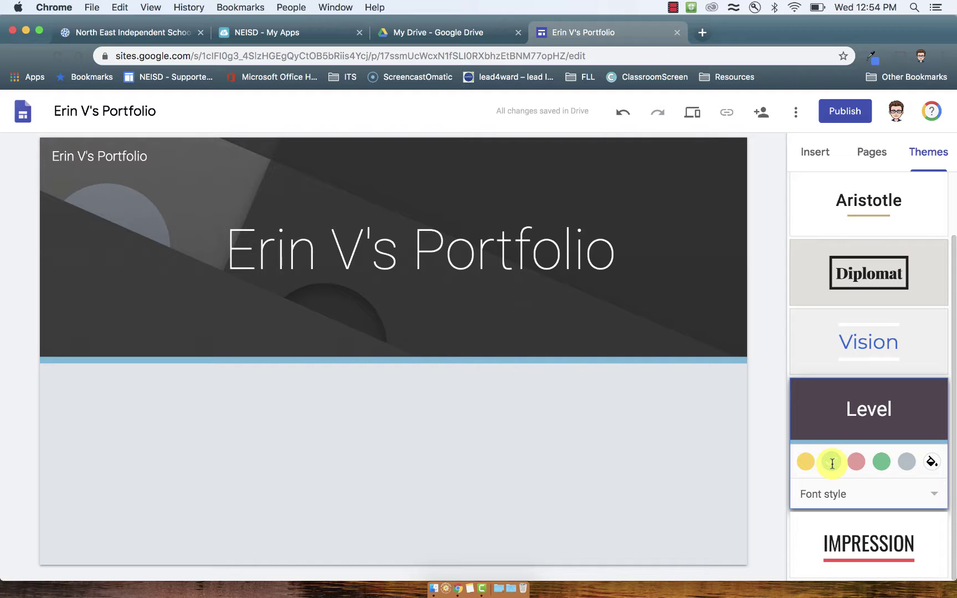
{"action": "left_click", "coordinate": [805, 460]}
{"action": "left_click", "coordinate": [908, 462]}
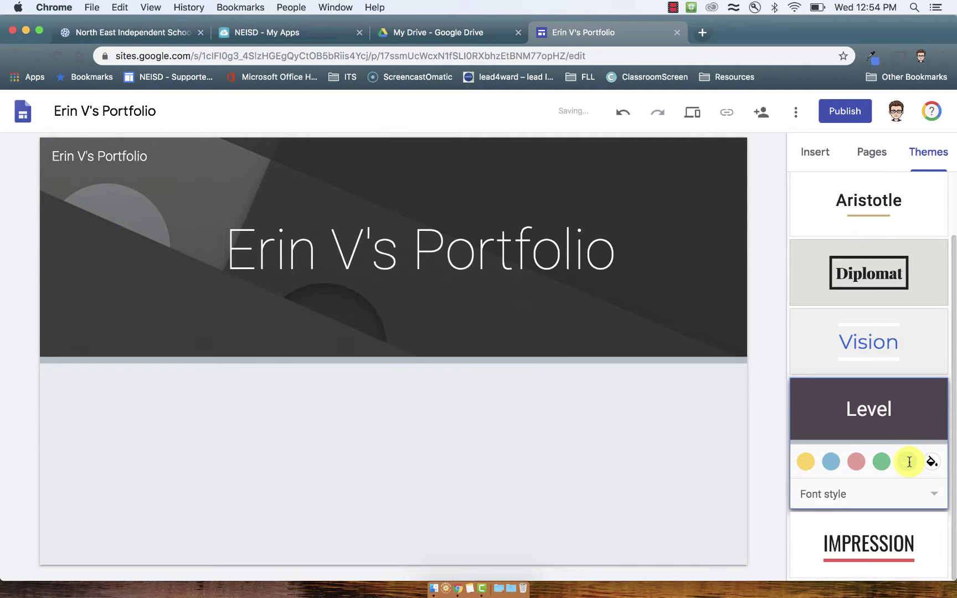
Try the Vision theme in purple and the Diplomat theme in green and dark blue.
{"action": "left_click", "coordinate": [881, 318]}
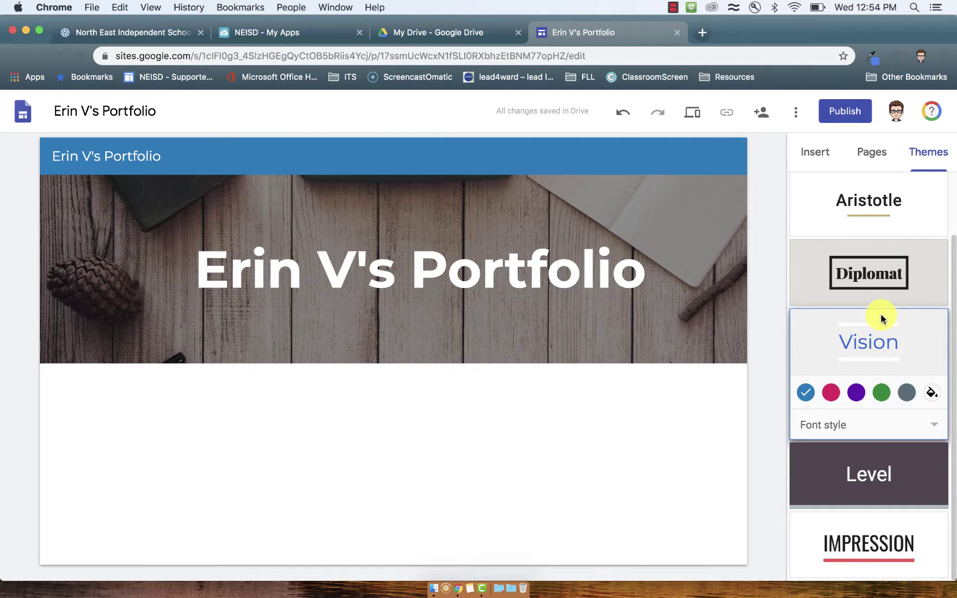
{"action": "left_click", "coordinate": [855, 393]}
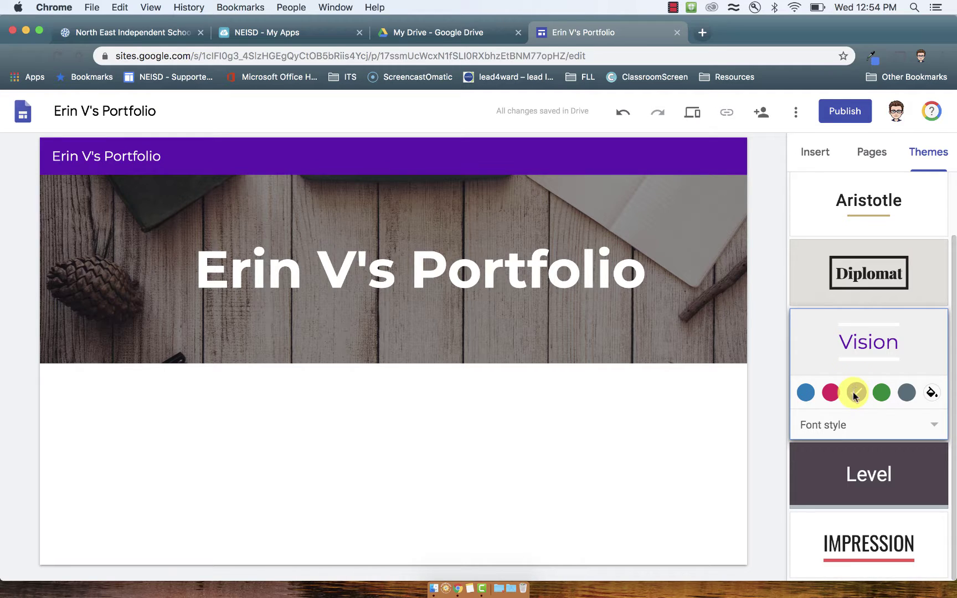
{"action": "left_click", "coordinate": [865, 277]}
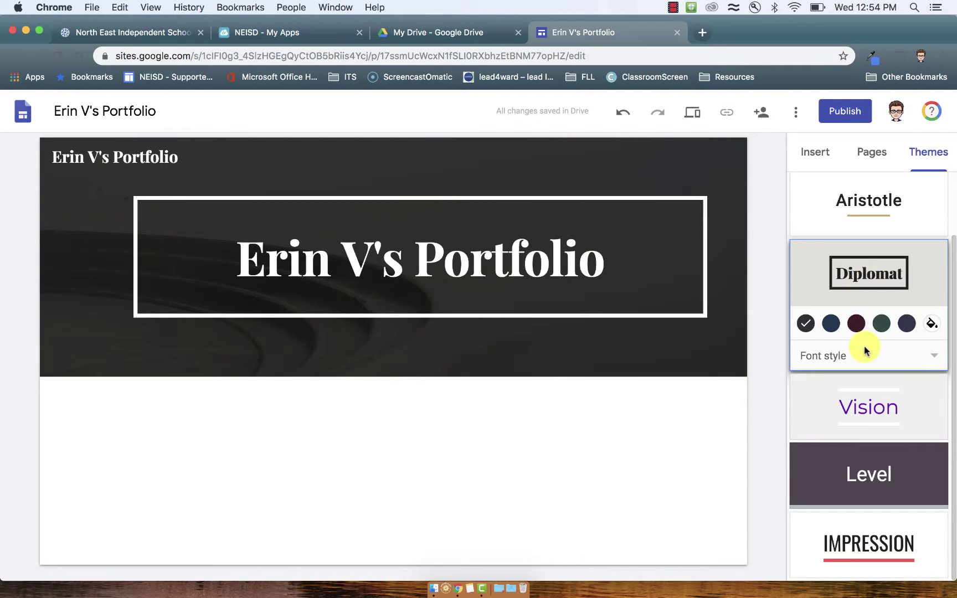
{"action": "left_click", "coordinate": [882, 323]}
{"action": "left_click", "coordinate": [831, 323]}
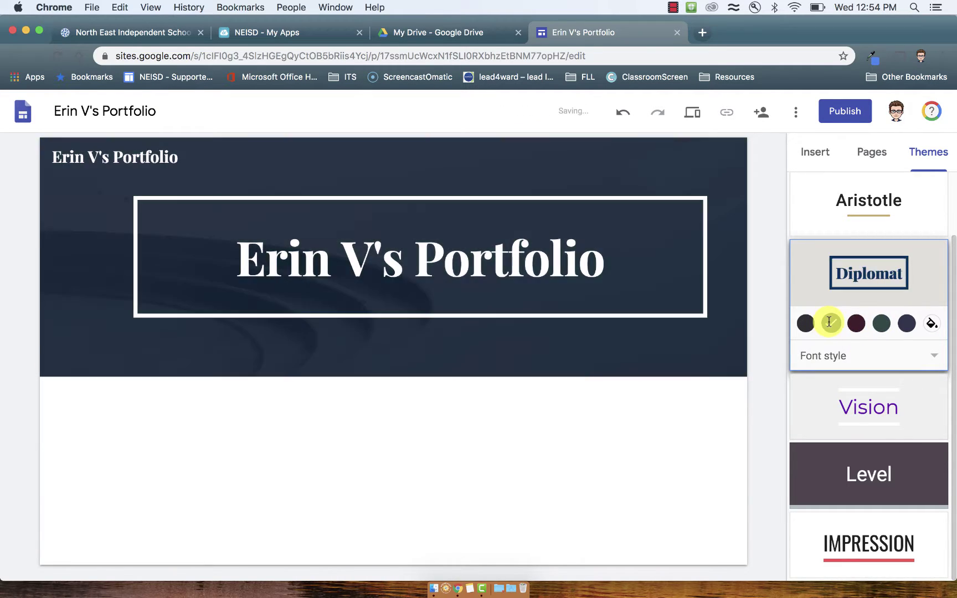
Create the custom teal theme colour #27cdc6 and apply it to the Diplomat theme.
{"action": "left_click", "coordinate": [932, 323]}
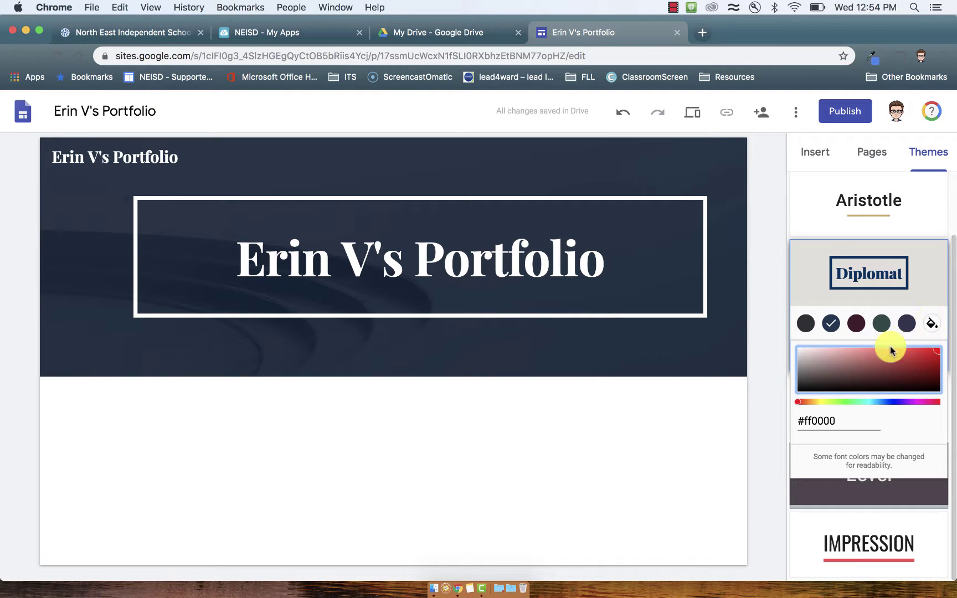
{"action": "left_click", "coordinate": [839, 390]}
{"action": "left_click", "coordinate": [879, 370]}
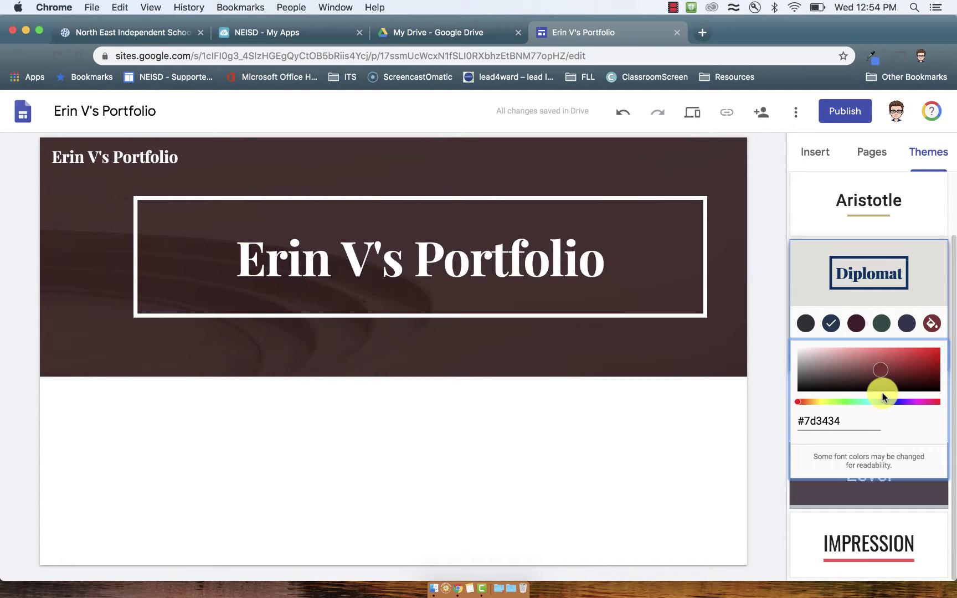
{"action": "left_click", "coordinate": [881, 403]}
{"action": "left_click_drag", "start_coordinate": [881, 404], "coordinate": [867, 403]}
{"action": "left_click", "coordinate": [899, 370]}
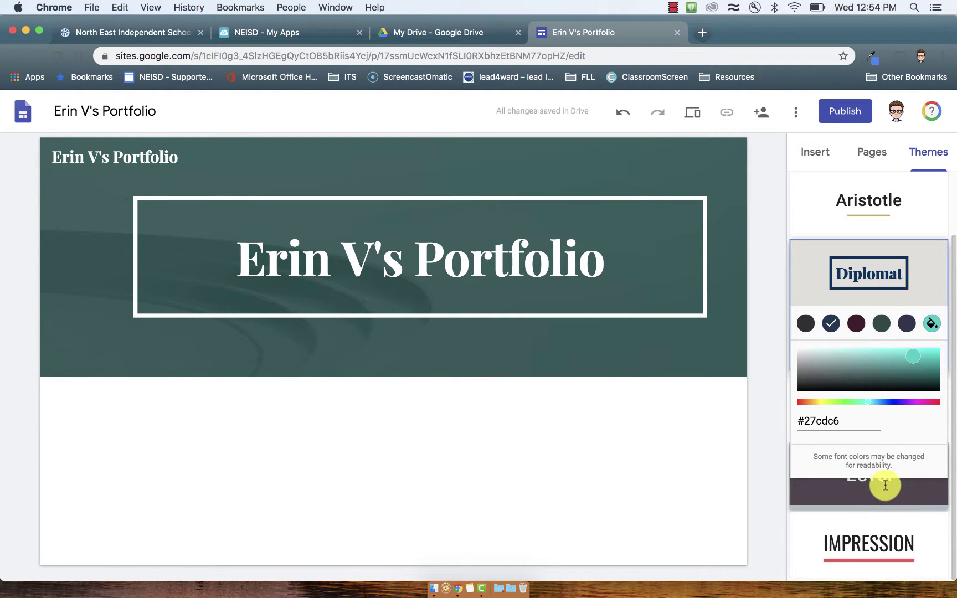
{"action": "left_click", "coordinate": [933, 325]}
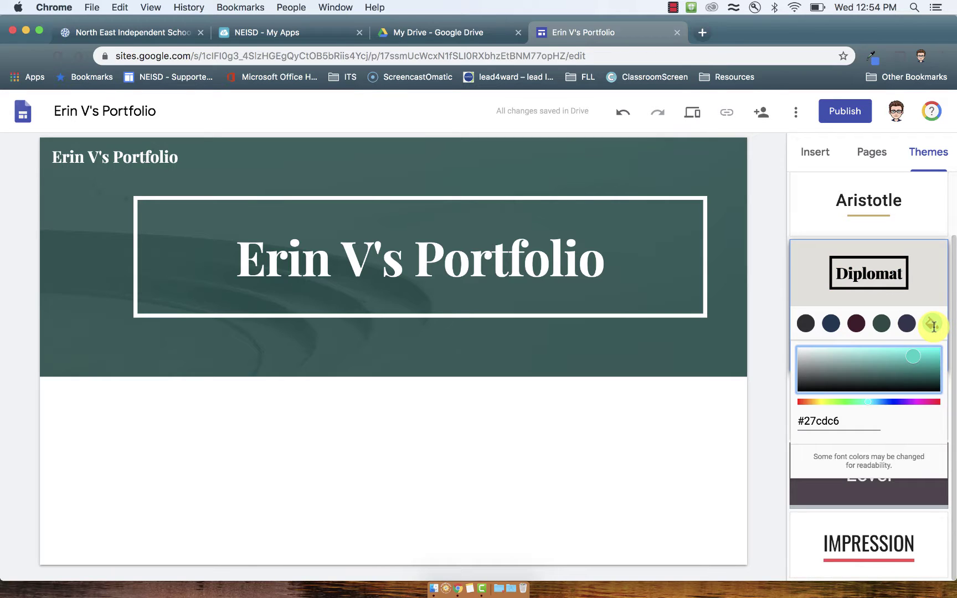
Try the Aristotle theme, and apply the Impression theme with the custom teal accent colour.
{"action": "left_click", "coordinate": [881, 205]}
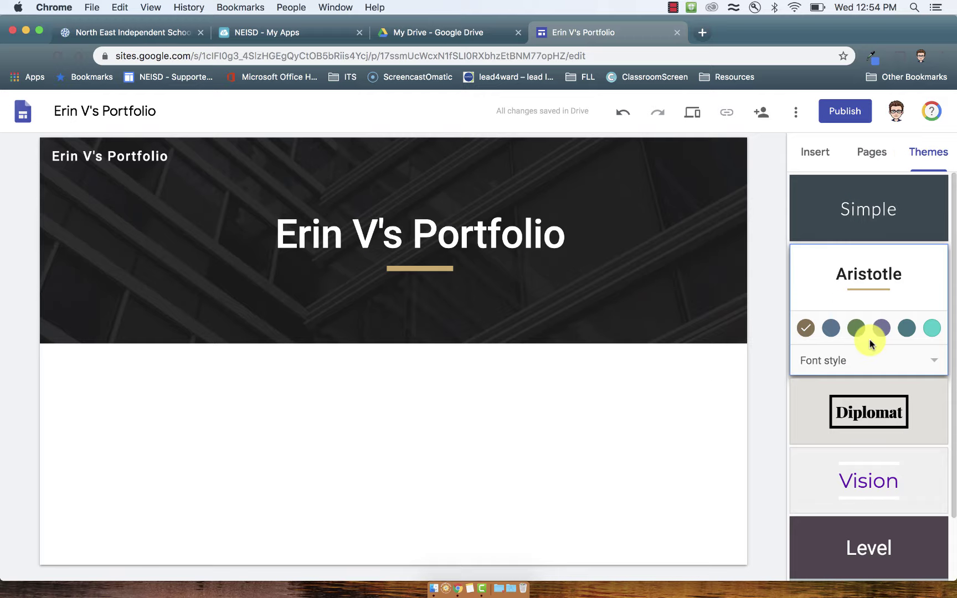
{"action": "scroll", "coordinate": [865, 326], "scroll_direction": "down", "scroll_amount": 2}
{"action": "left_click", "coordinate": [875, 566]}
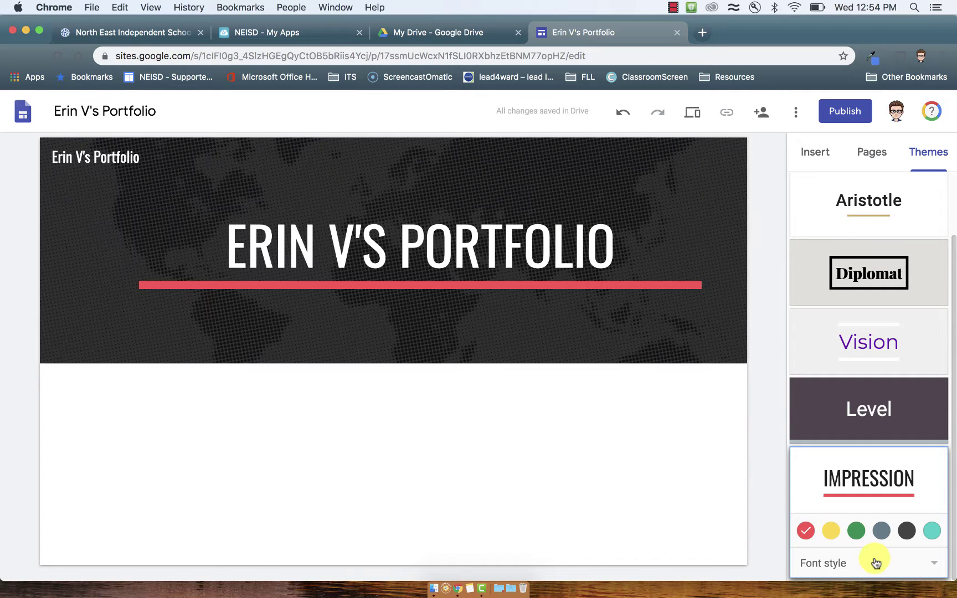
{"action": "left_click", "coordinate": [931, 530]}
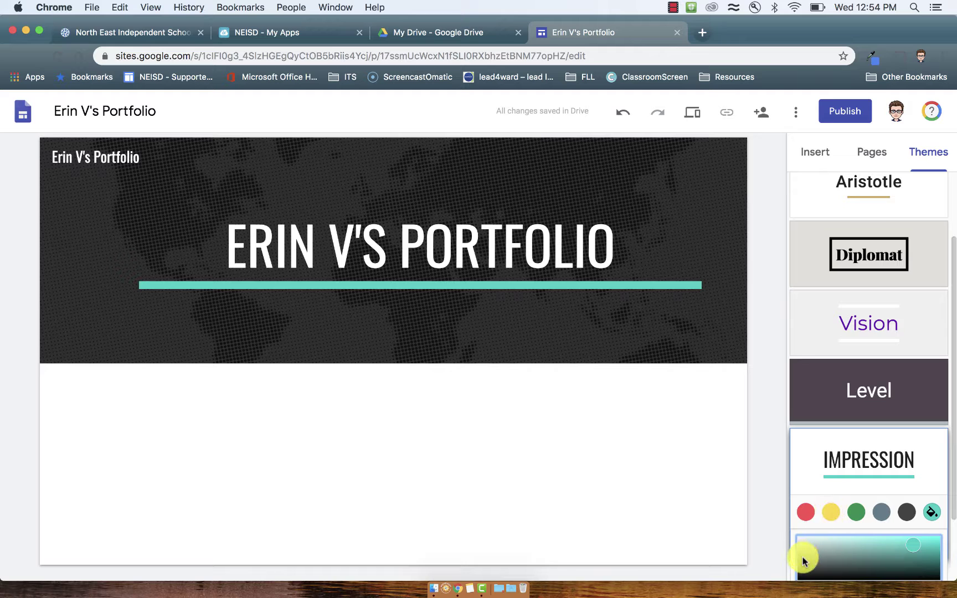
Set the page header's background to the gallery photo of typewriter keys.
{"action": "mouse_move", "coordinate": [180, 223]}
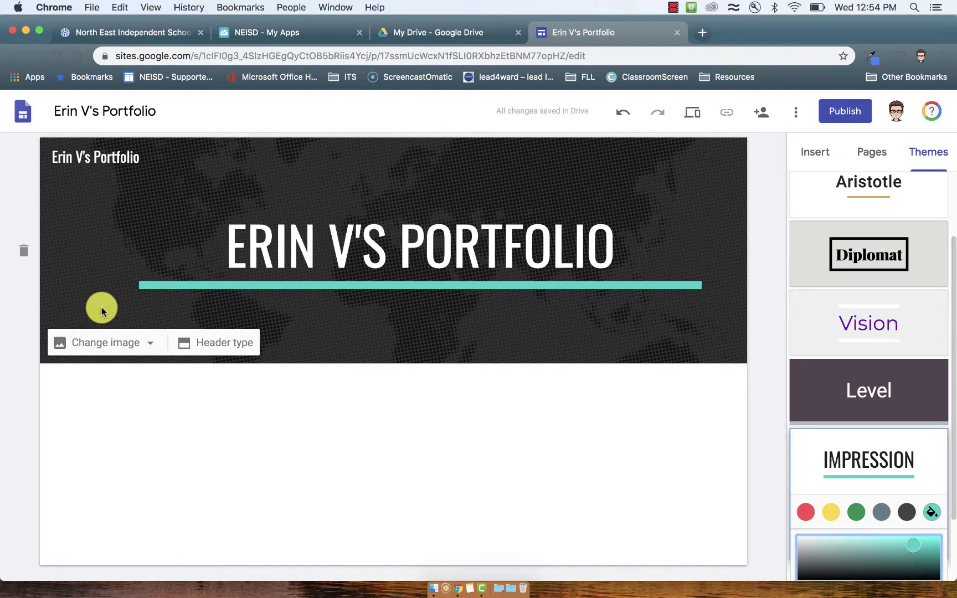
{"action": "left_click", "coordinate": [107, 343]}
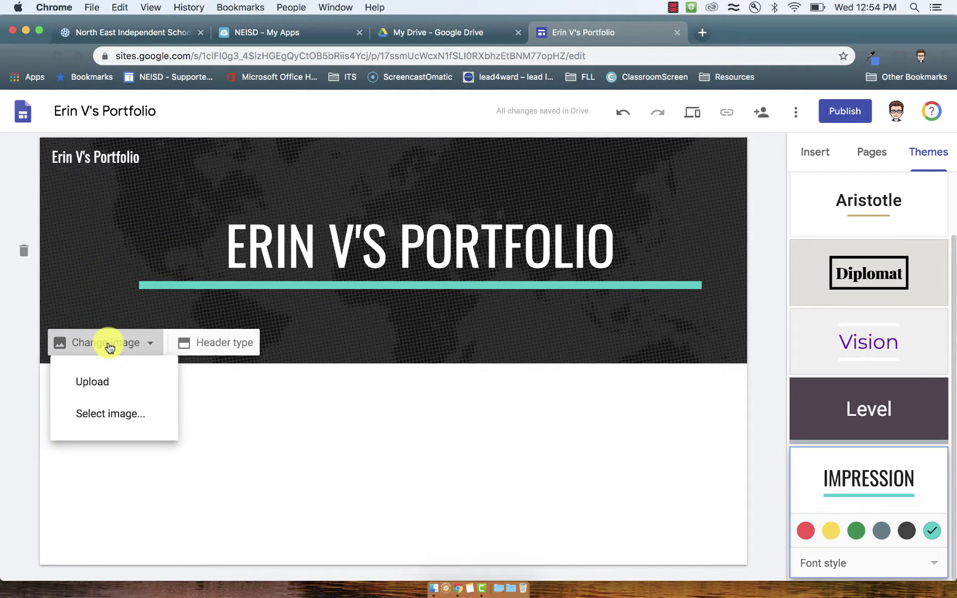
{"action": "left_click", "coordinate": [115, 421]}
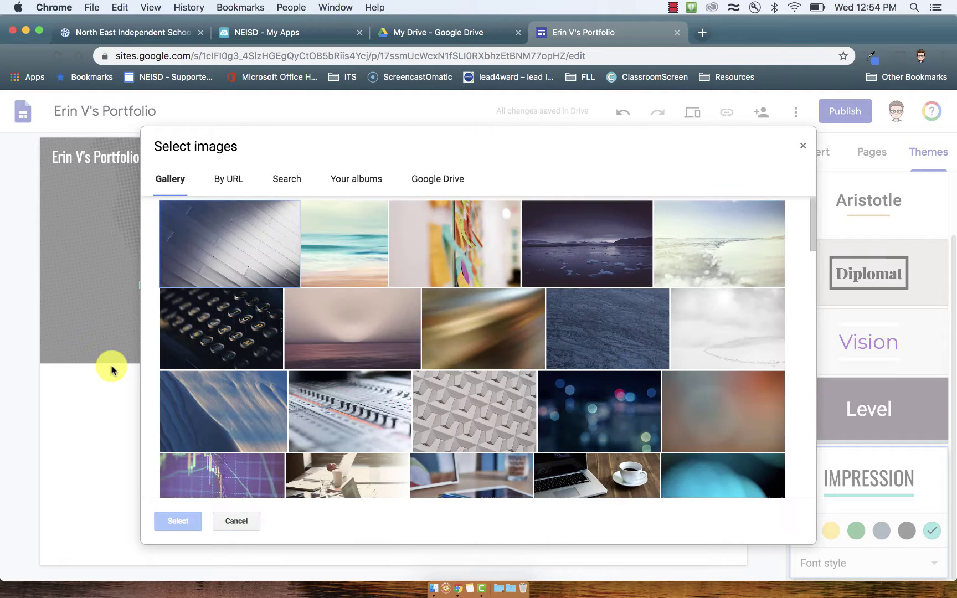
{"action": "left_click", "coordinate": [232, 355]}
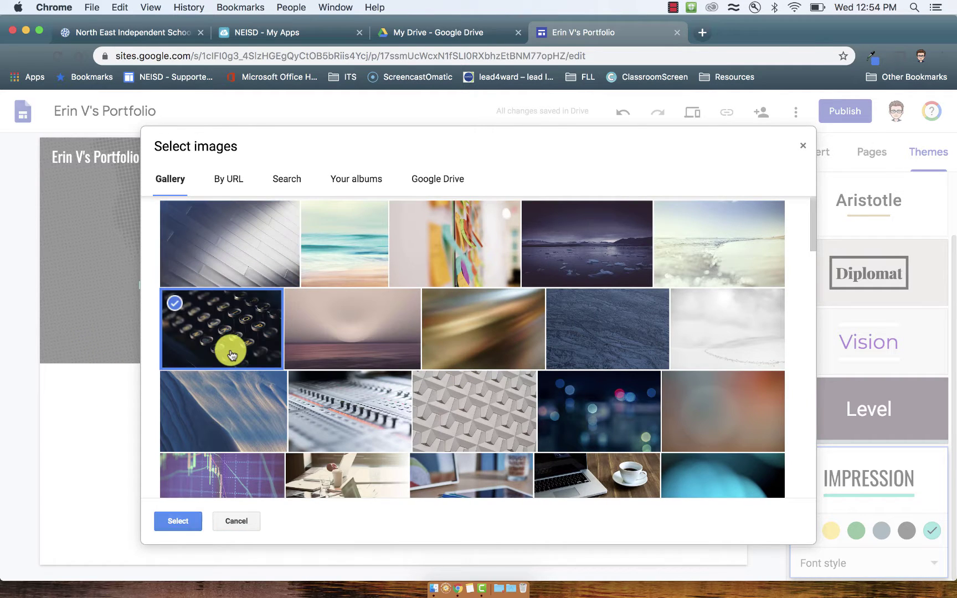
{"action": "left_click", "coordinate": [191, 520]}
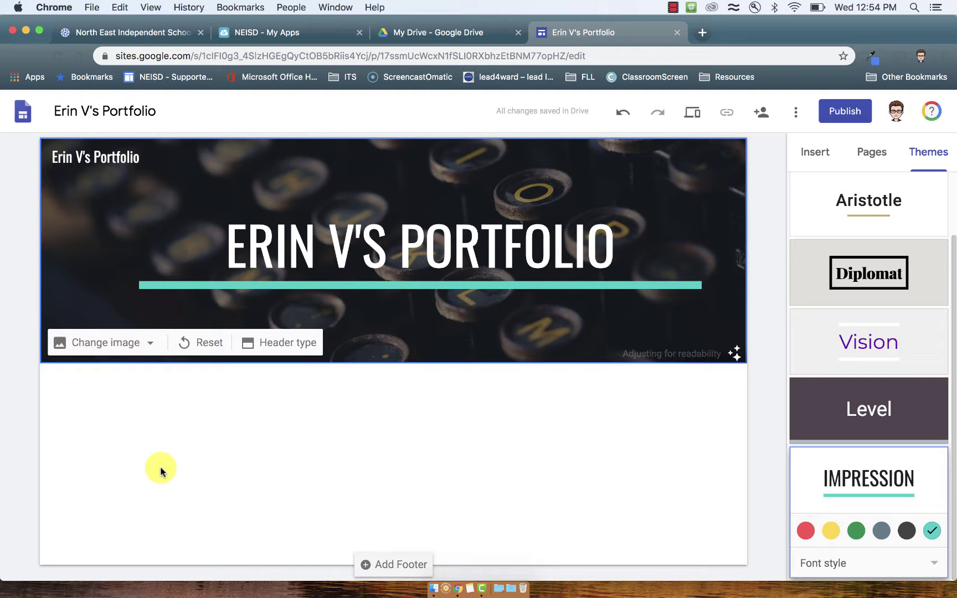
Replace the header's background with the gallery photo of the starry night sky.
{"action": "left_click", "coordinate": [102, 344]}
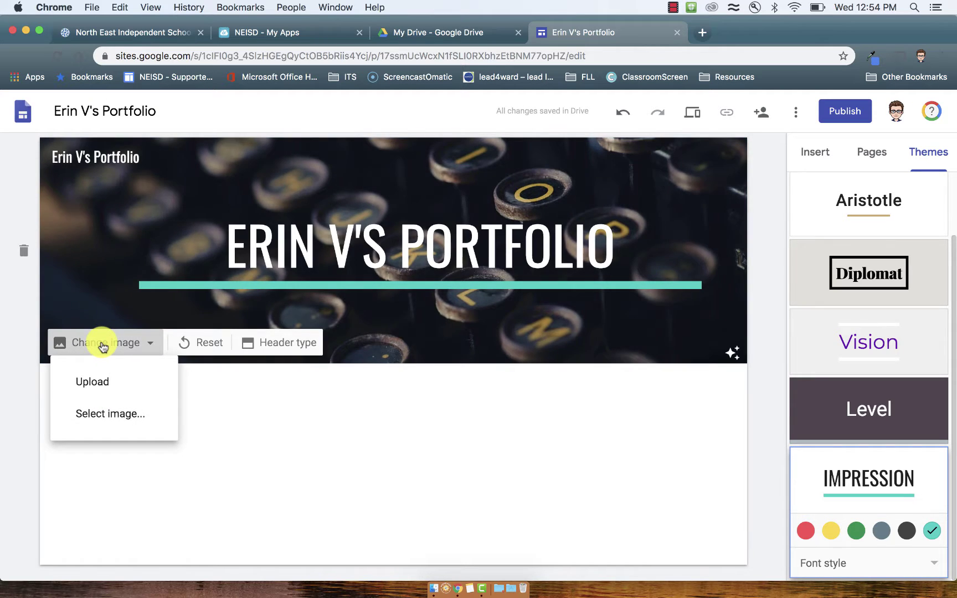
{"action": "left_click", "coordinate": [103, 413]}
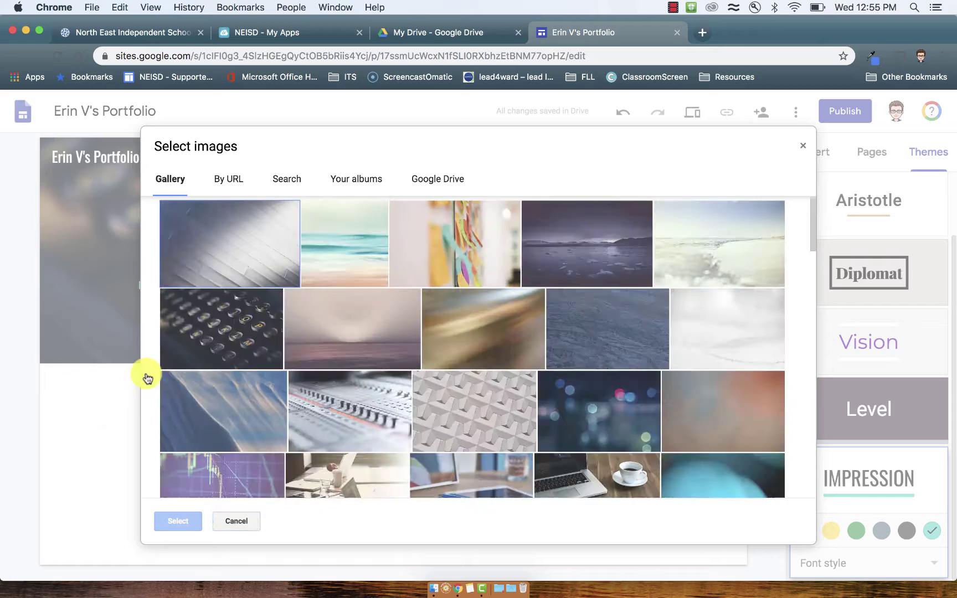
{"action": "scroll", "coordinate": [457, 381], "scroll_direction": "down", "scroll_amount": 5}
{"action": "scroll", "coordinate": [457, 380], "scroll_direction": "up", "scroll_amount": 5}
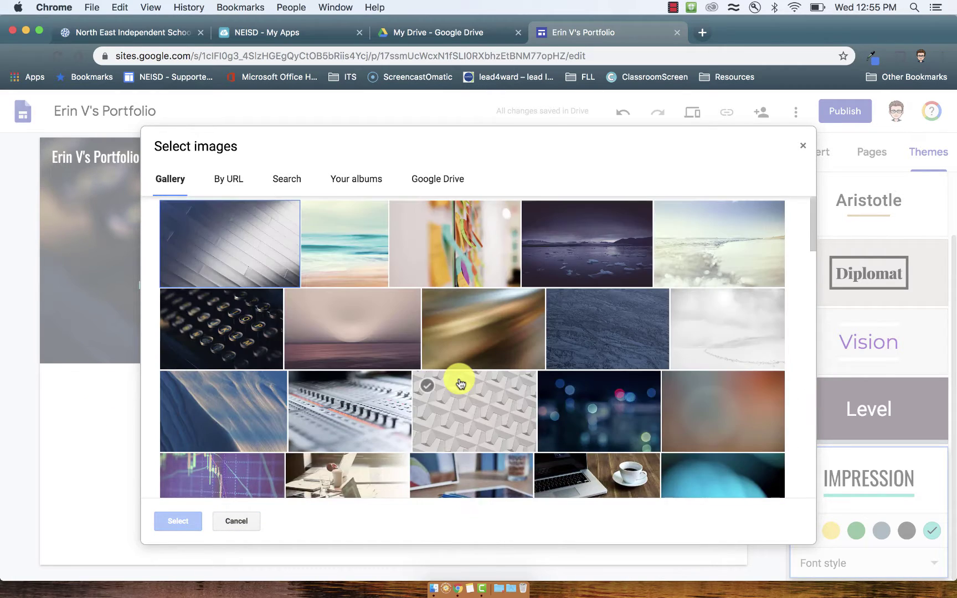
{"action": "scroll", "coordinate": [457, 382], "scroll_direction": "down", "scroll_amount": 3}
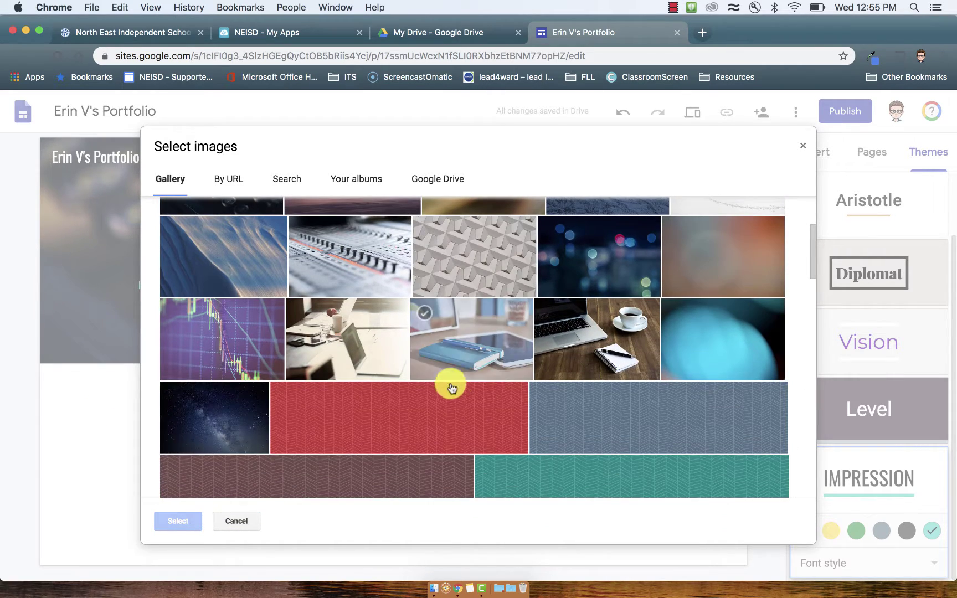
{"action": "left_click", "coordinate": [235, 424]}
{"action": "left_click", "coordinate": [177, 521]}
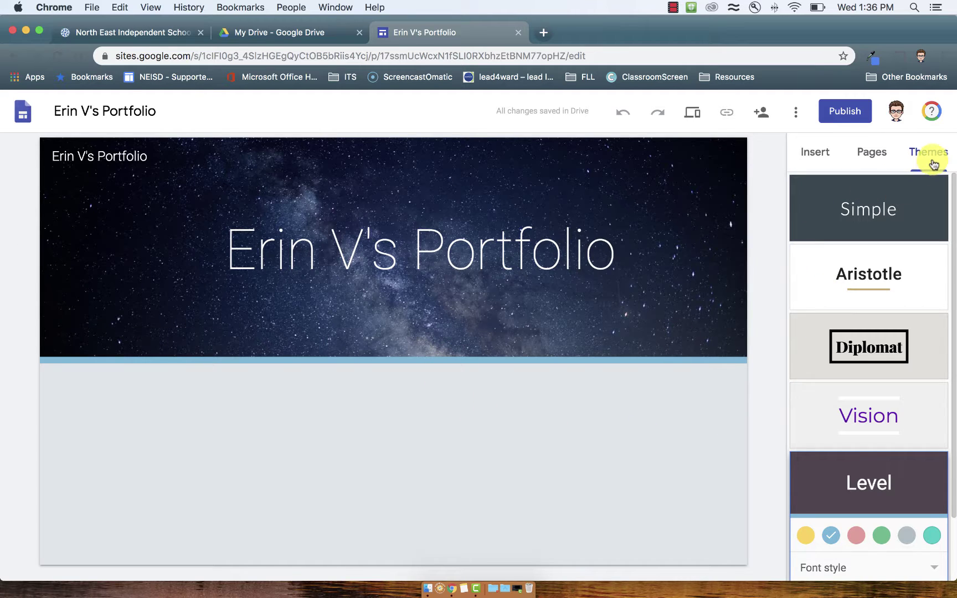
Add a new page named "8th Grade" to the site.
{"action": "left_click", "coordinate": [880, 159]}
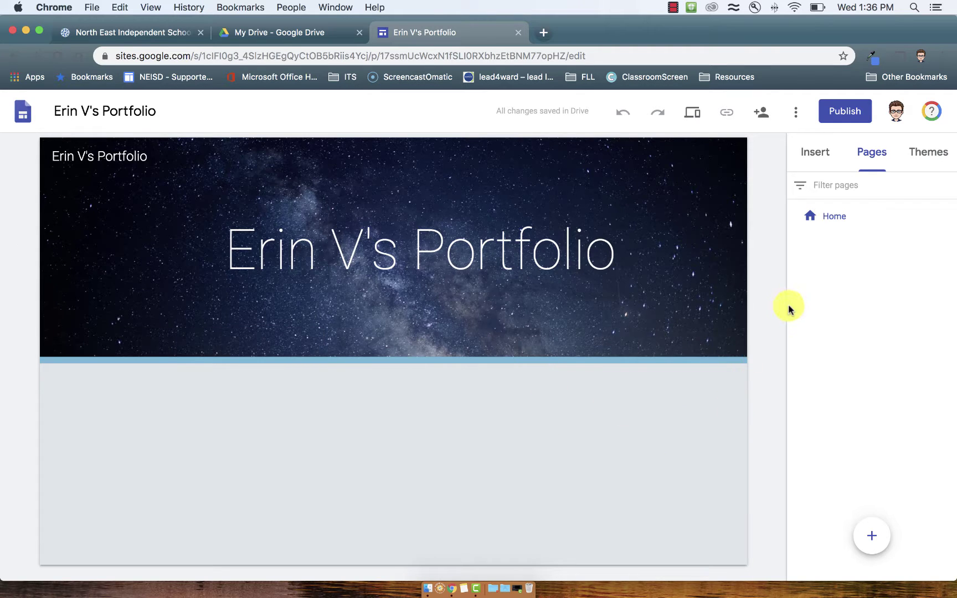
{"action": "left_click", "coordinate": [872, 537]}
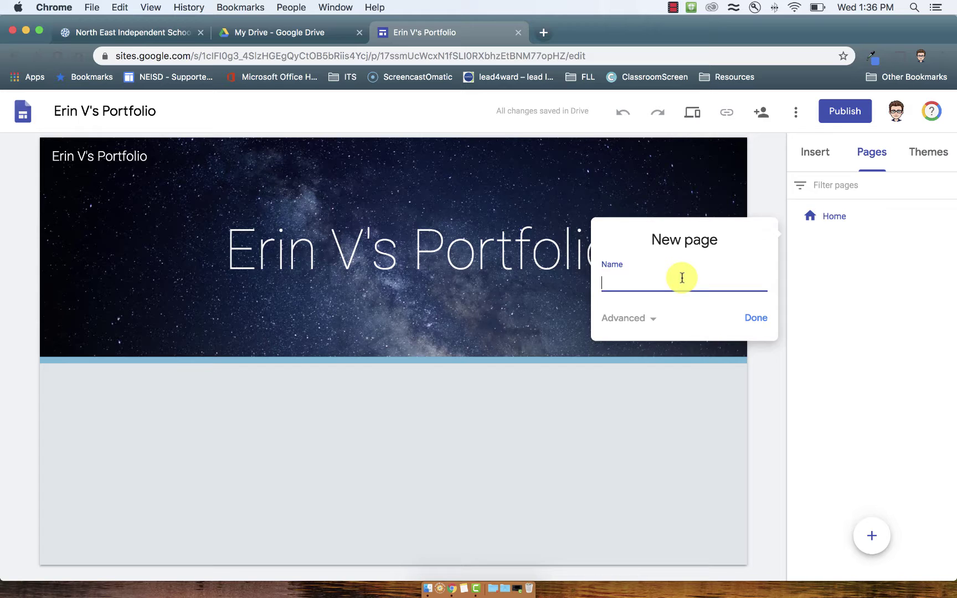
{"action": "type", "text": "8th Grade"}
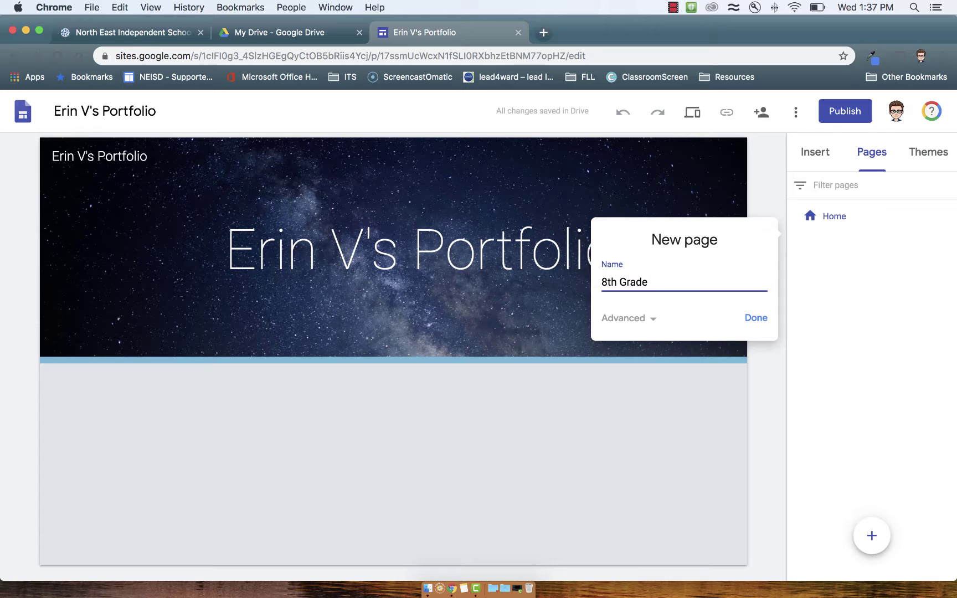
{"action": "left_click", "coordinate": [758, 319]}
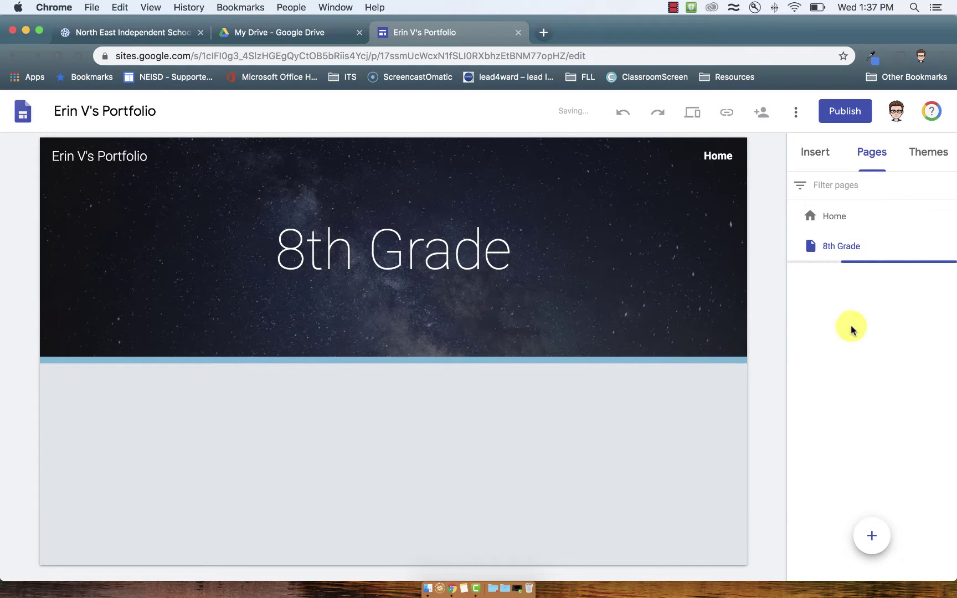
View the Home page, return to the 8th Grade page and set its header type to Title only.
{"action": "left_click", "coordinate": [848, 220]}
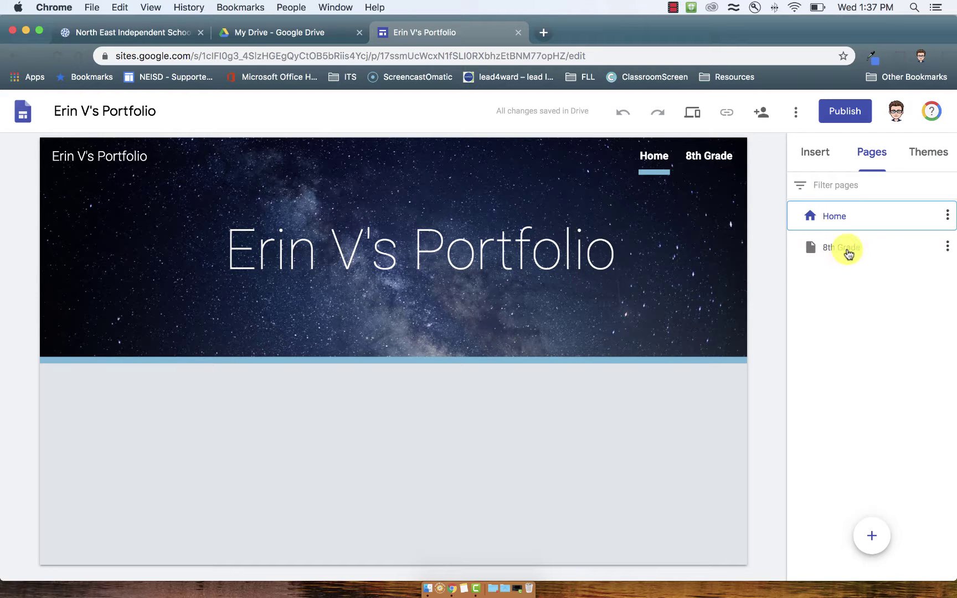
{"action": "left_click", "coordinate": [848, 252]}
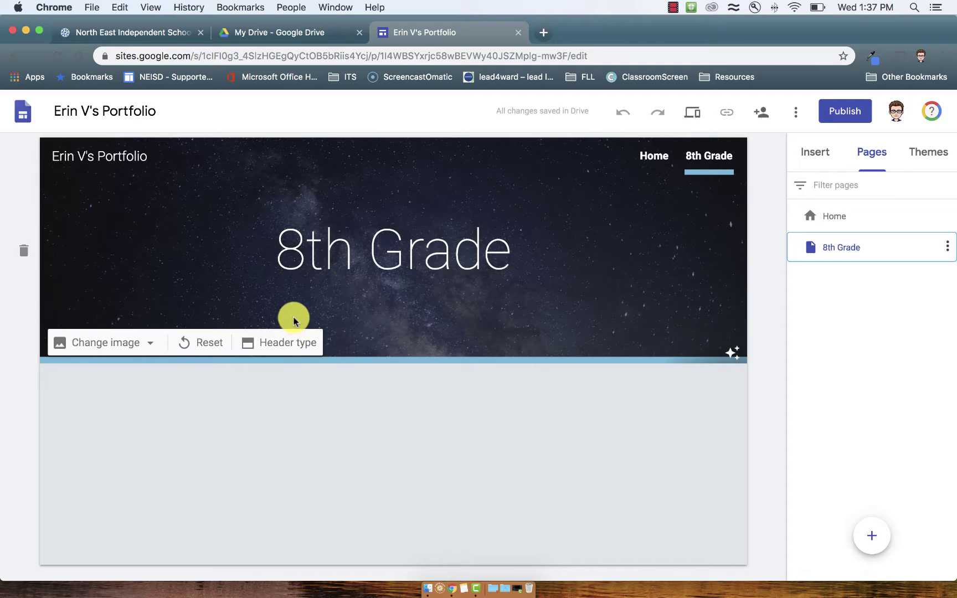
{"action": "left_click", "coordinate": [295, 343]}
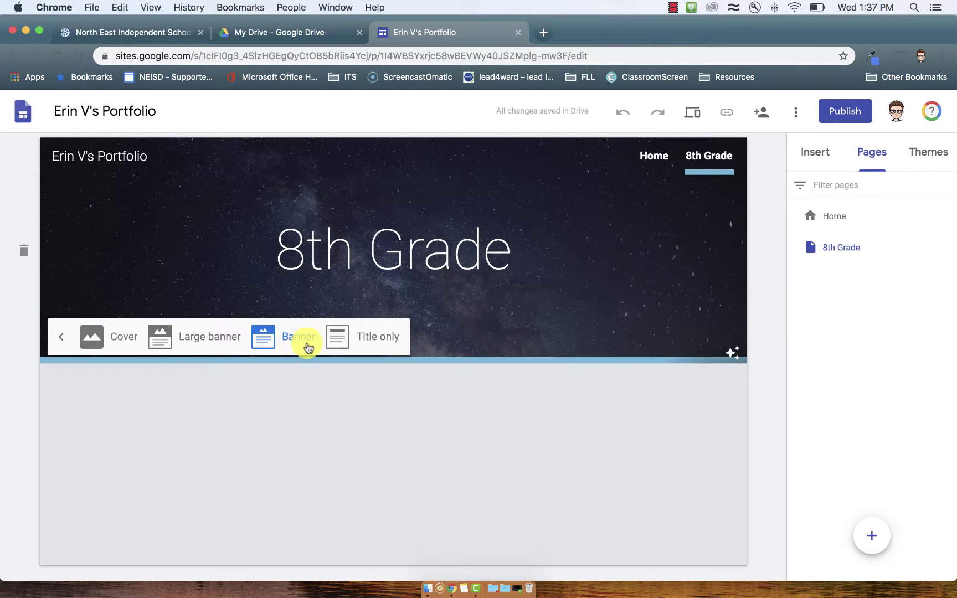
{"action": "left_click", "coordinate": [364, 336]}
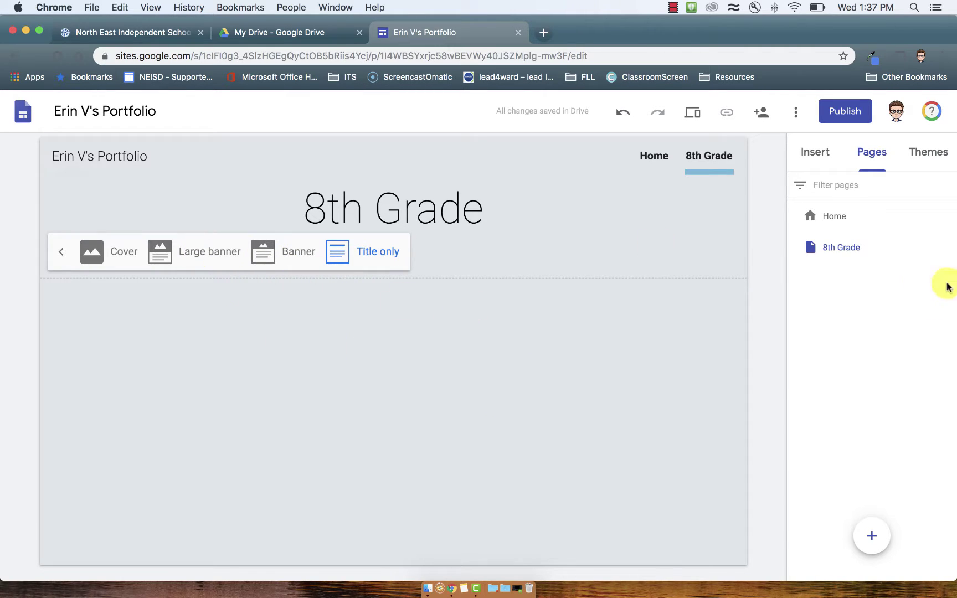
Try the Diplomat theme on the site and view it on the 8th Grade and Home pages.
{"action": "left_click", "coordinate": [715, 364]}
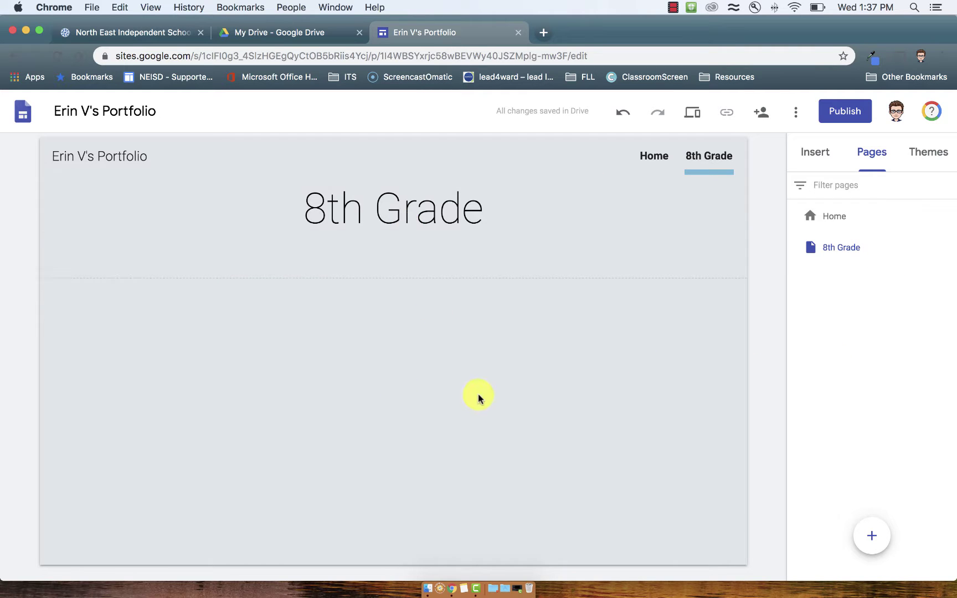
{"action": "left_click", "coordinate": [925, 161]}
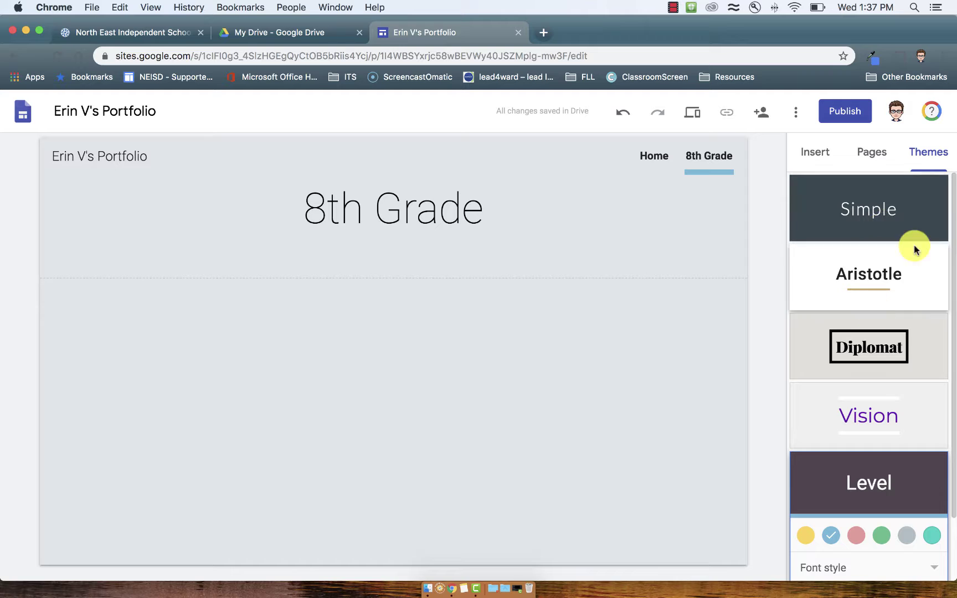
{"action": "left_click", "coordinate": [872, 367]}
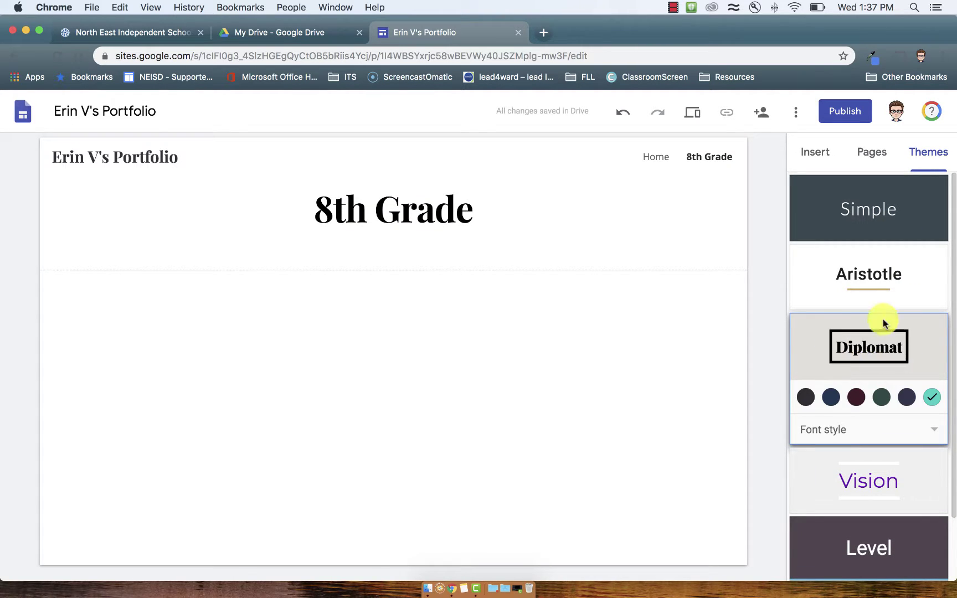
{"action": "left_click", "coordinate": [859, 154]}
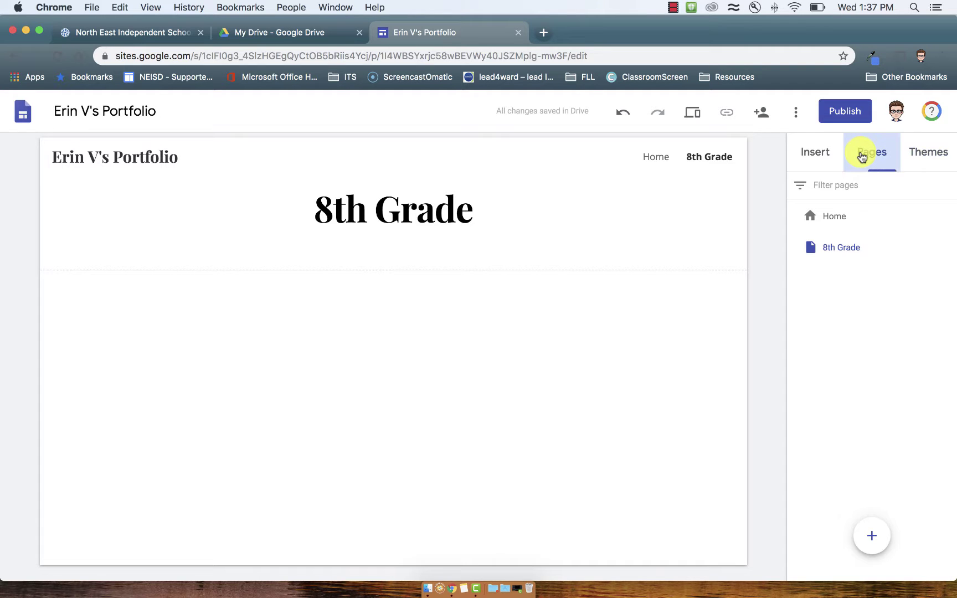
{"action": "left_click", "coordinate": [834, 221]}
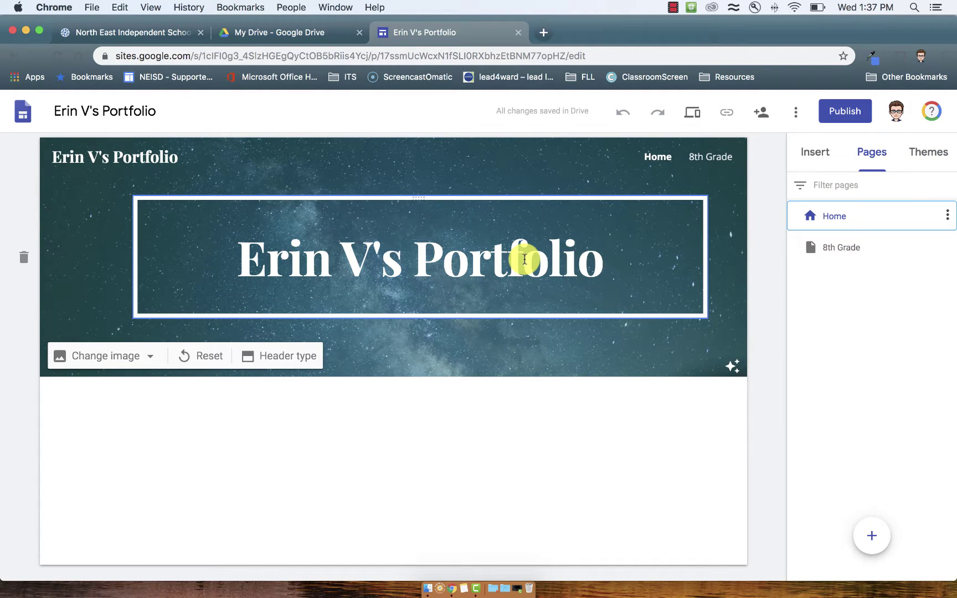
Apply the Level theme to the site again and return to the 8th Grade page.
{"action": "left_click", "coordinate": [928, 156]}
{"action": "left_click", "coordinate": [876, 543]}
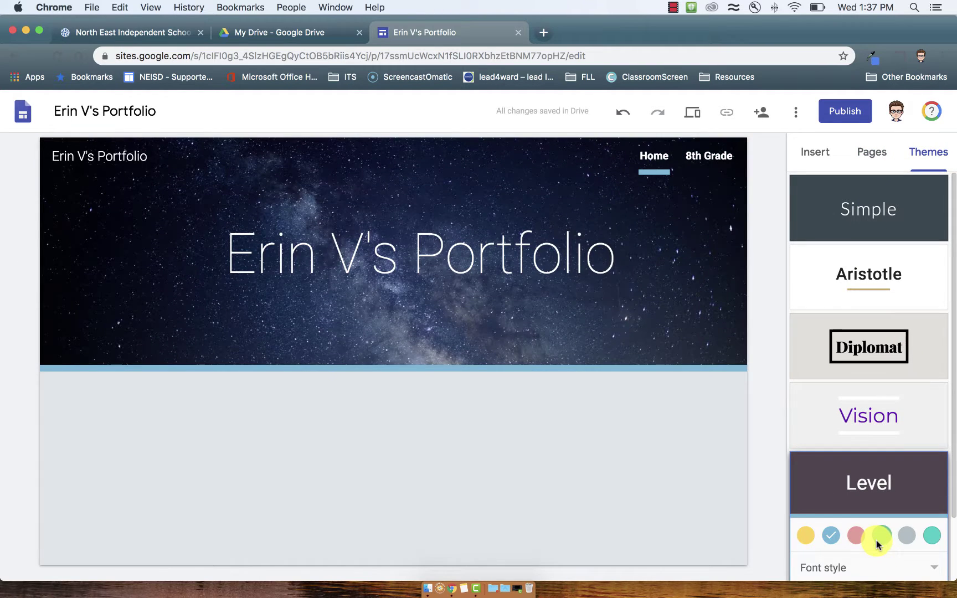
{"action": "left_click", "coordinate": [867, 157]}
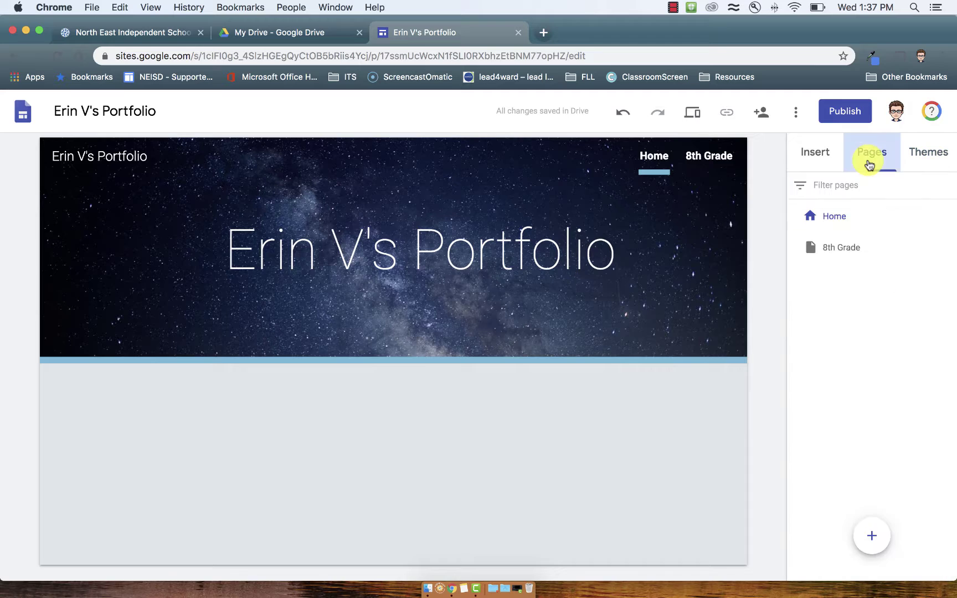
{"action": "left_click", "coordinate": [848, 248]}
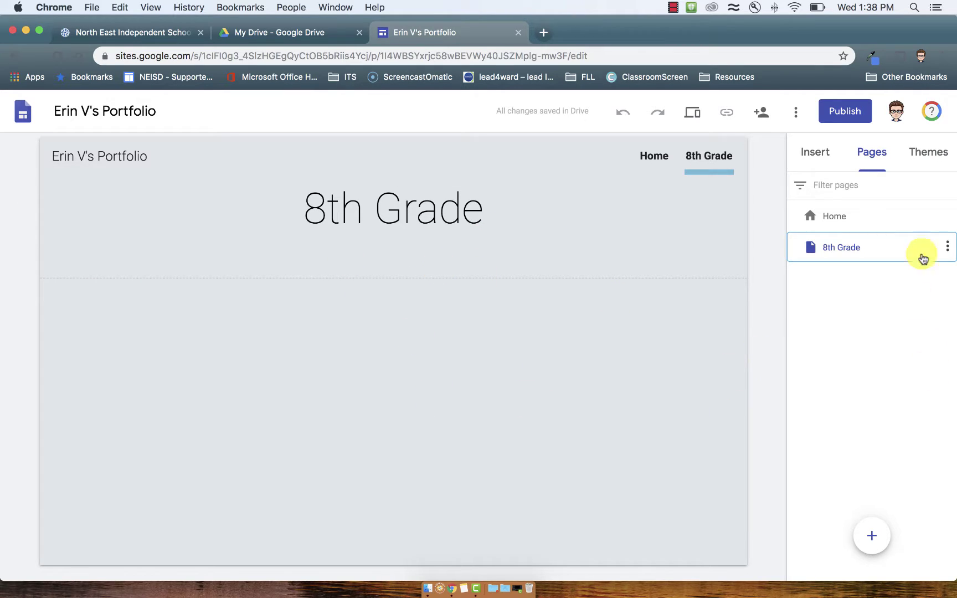
Add two subpages named "ELAR" and "Science" under the 8th Grade page.
{"action": "left_click", "coordinate": [948, 250]}
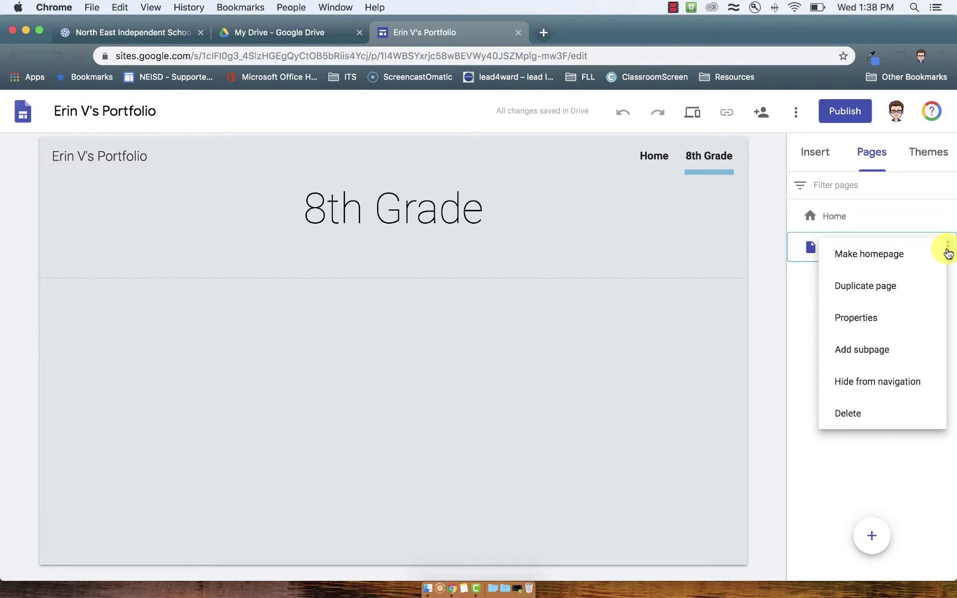
{"action": "left_click", "coordinate": [948, 251]}
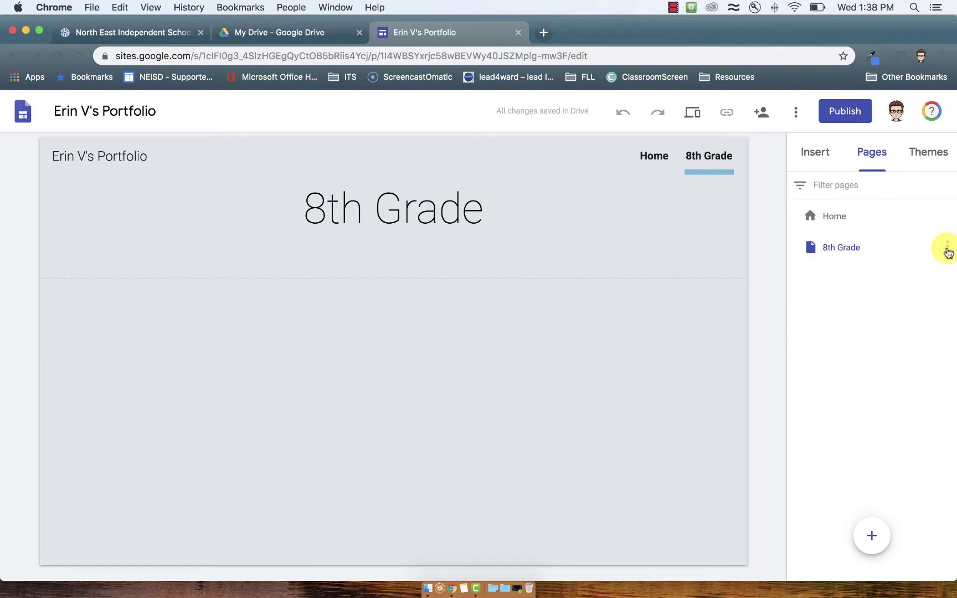
{"action": "left_click", "coordinate": [948, 250]}
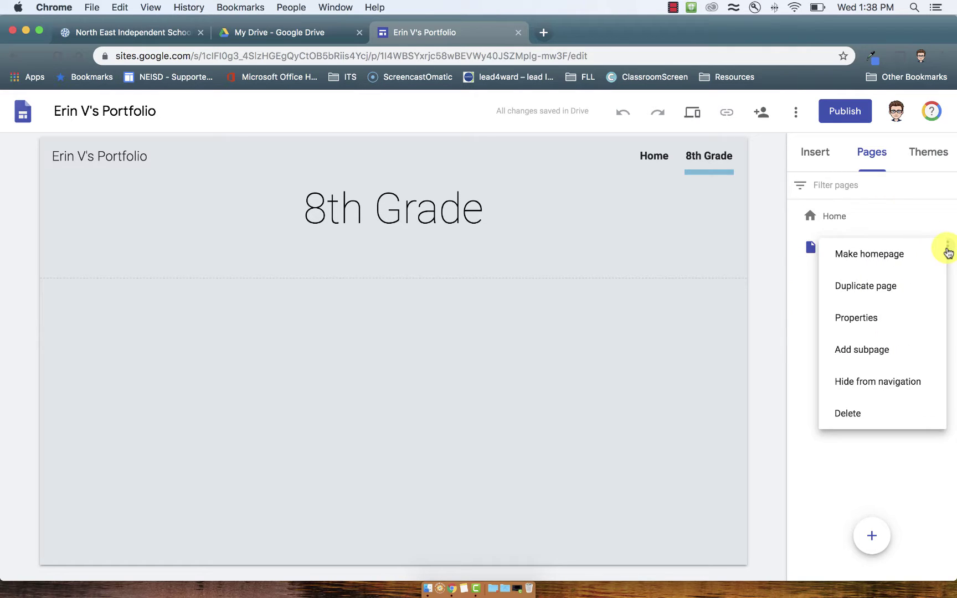
{"action": "left_click", "coordinate": [858, 353]}
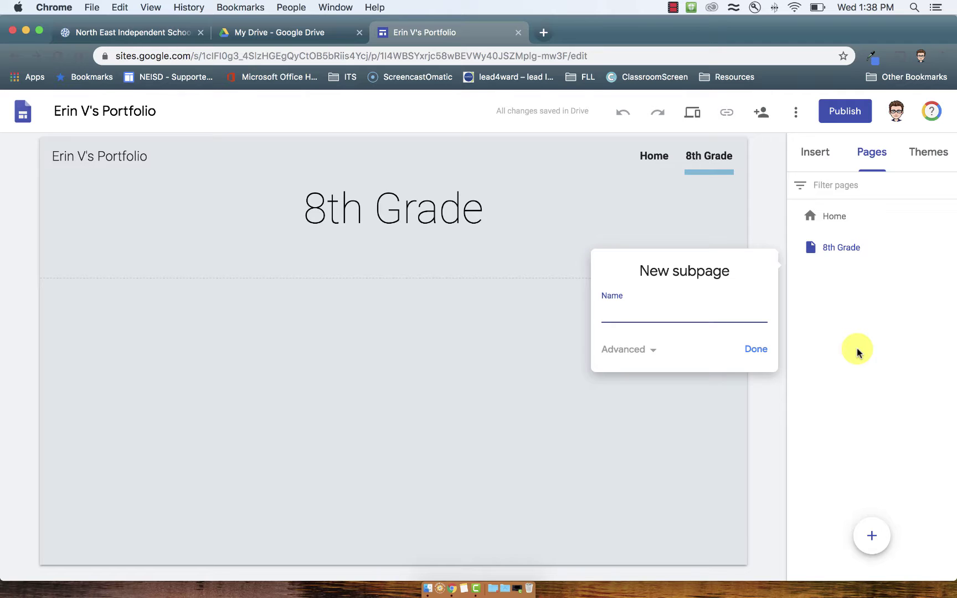
{"action": "left_click", "coordinate": [758, 350]}
{"action": "left_click", "coordinate": [948, 247]}
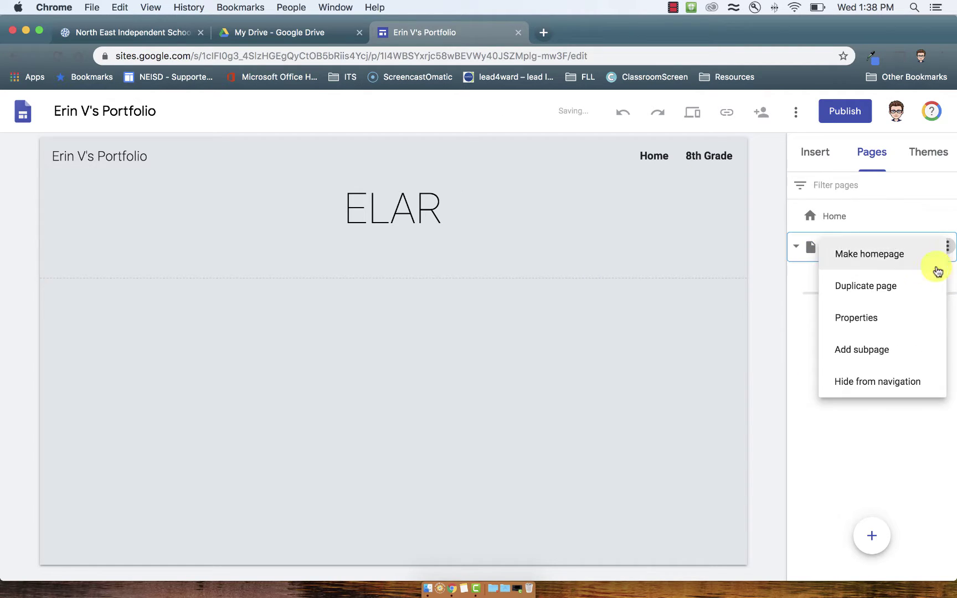
{"action": "left_click", "coordinate": [887, 348]}
{"action": "type", "text": "Sc"}
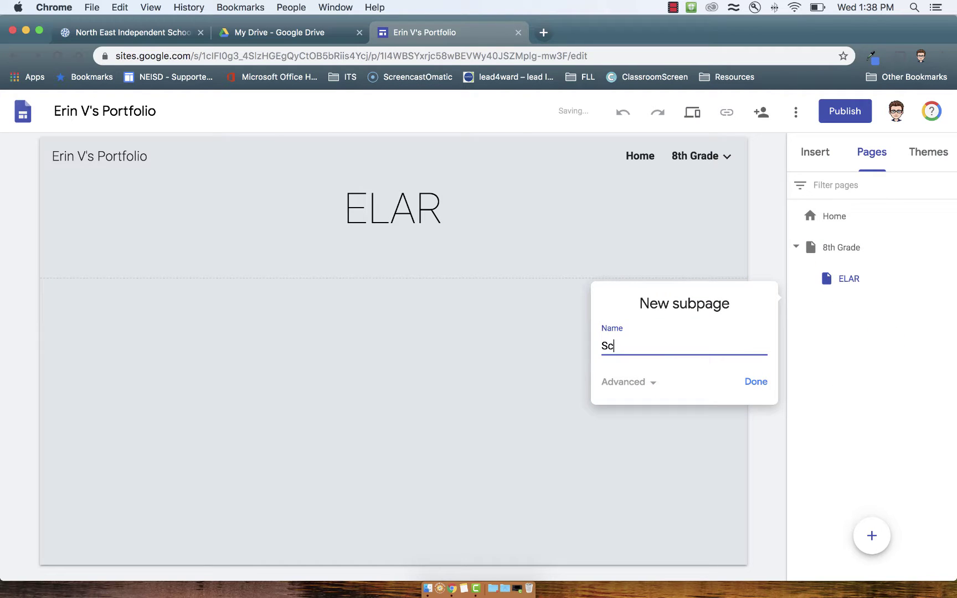
{"action": "type", "text": "ience"}
{"action": "key", "text": "Return"}
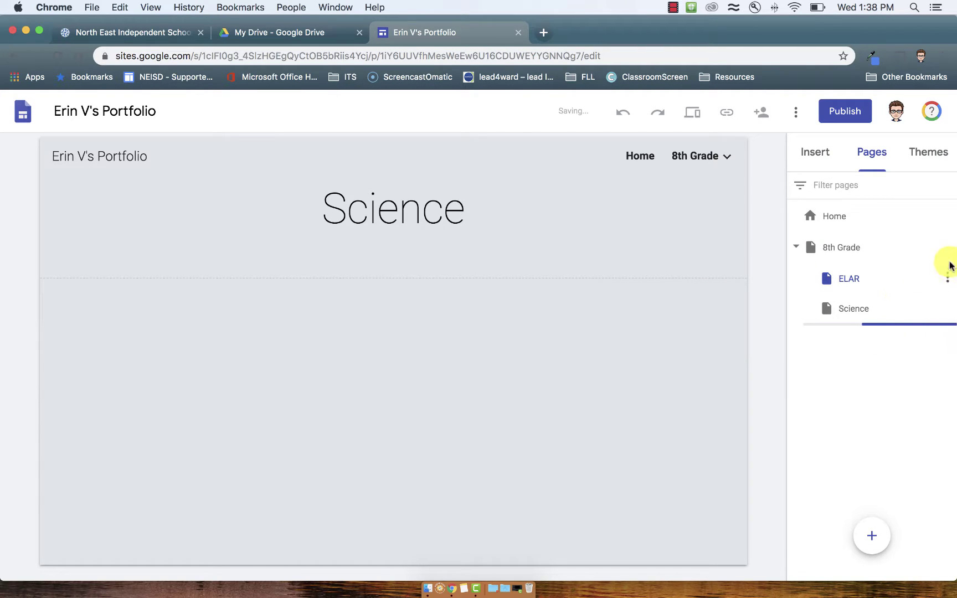
Add two more subpages under 8th Grade, named "Math" and "US History".
{"action": "left_click", "coordinate": [946, 249]}
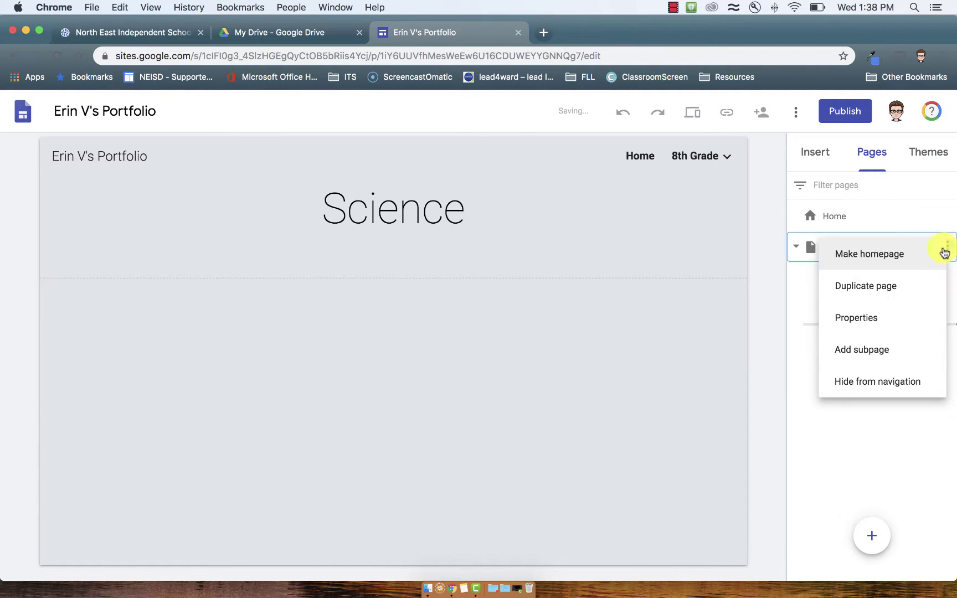
{"action": "left_click", "coordinate": [874, 349]}
{"action": "type", "text": "Math"}
{"action": "key", "text": "Return"}
{"action": "left_click", "coordinate": [947, 249]}
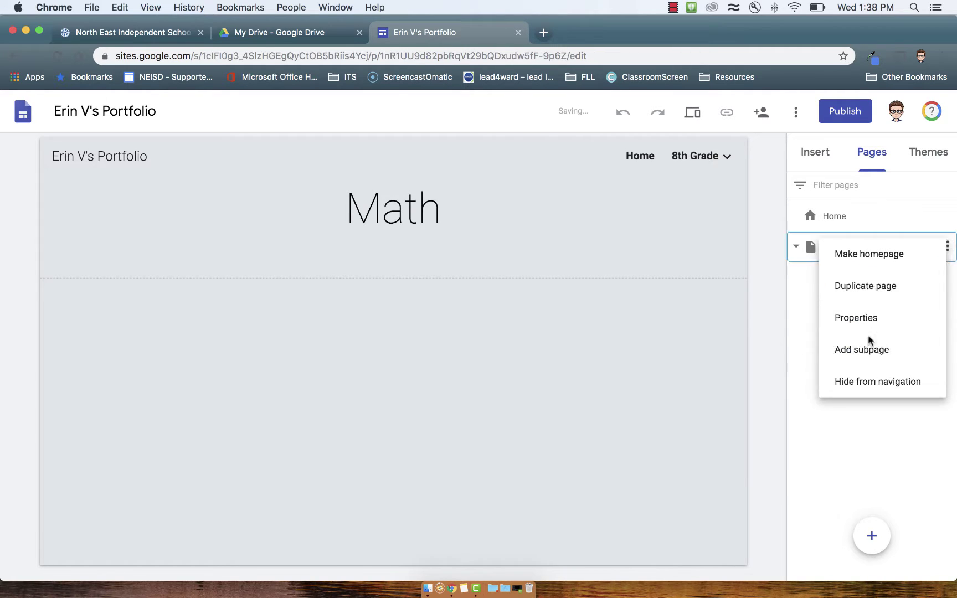
{"action": "left_click", "coordinate": [862, 348]}
{"action": "type", "text": "US History"}
{"action": "key", "text": "Return"}
{"action": "left_click", "coordinate": [947, 249]}
{"action": "left_click", "coordinate": [893, 288]}
{"action": "key", "text": "BackSpace"}
{"action": "key", "text": "BackSpace"}
{"action": "key", "text": "BackSpace"}
{"action": "key", "text": "BackSpace"}
{"action": "key", "text": "BackSpace"}
{"action": "key", "text": "BackSpace"}
{"action": "key", "text": "BackSpace"}
{"action": "key", "text": "BackSpace"}
{"action": "key", "text": "BackSpace"}
{"action": "key", "text": "BackSpace"}
{"action": "key", "text": "BackSpace"}
{"action": "key", "text": "BackSpace"}
{"action": "key", "text": "BackSpace"}
{"action": "key", "text": "BackSpace"}
{"action": "key", "text": "BackSpace"}
{"action": "key", "text": "BackSpace"}
{"action": "key", "text": "BackSpace"}
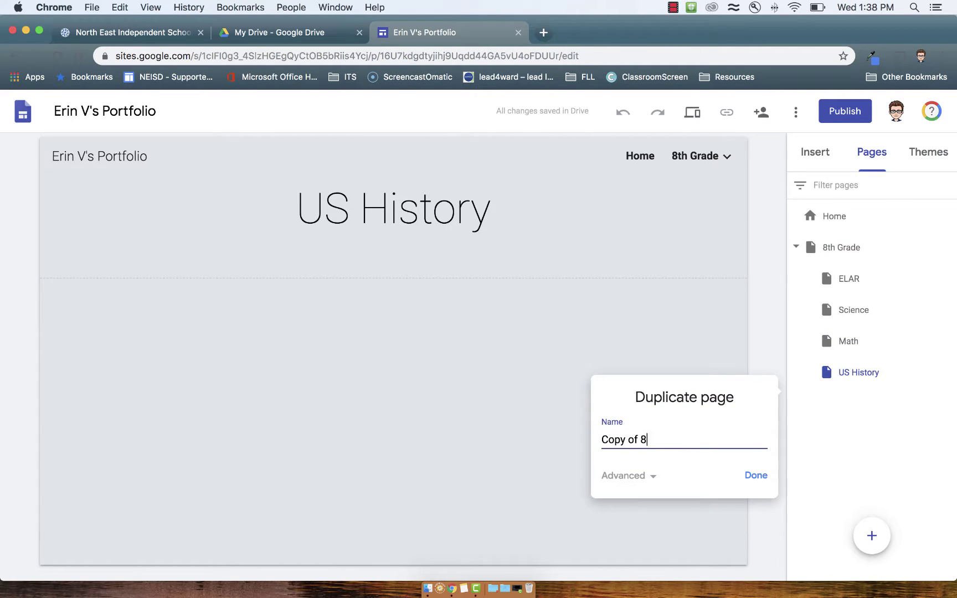
{"action": "key", "text": "Escape"}
Add the subpages "Band" and "Engineering" under the 8th Grade page.
{"action": "left_click", "coordinate": [946, 249]}
{"action": "left_click", "coordinate": [878, 349]}
{"action": "type", "text": "Band"}
{"action": "key", "text": "Return"}
{"action": "left_click", "coordinate": [946, 249]}
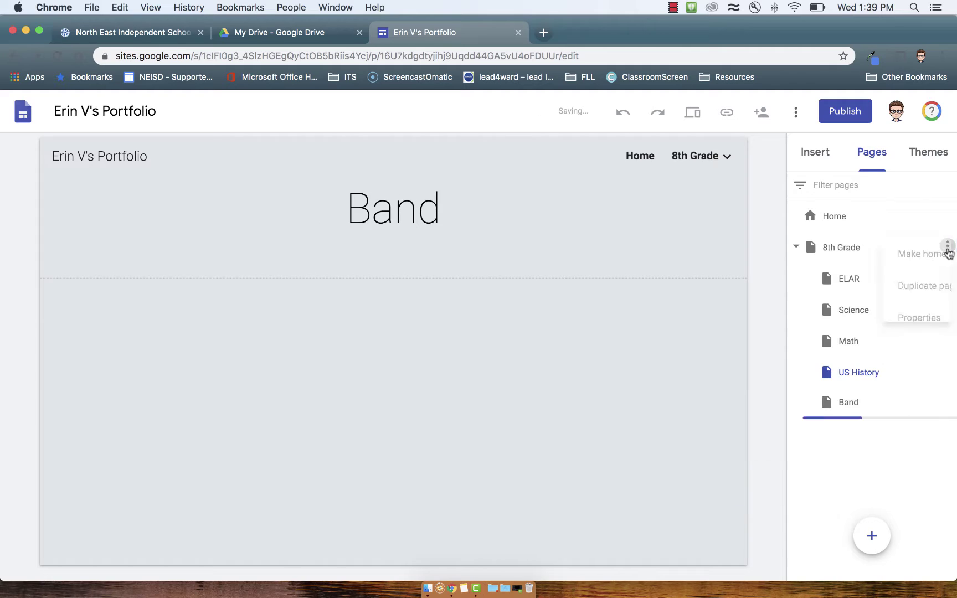
{"action": "left_click", "coordinate": [862, 349]}
{"action": "type", "text": "Engineering"}
{"action": "key", "text": "Return"}
Add a subpage named "Athletics" under the 8th Grade page.
{"action": "left_click", "coordinate": [946, 248]}
{"action": "left_click", "coordinate": [881, 349]}
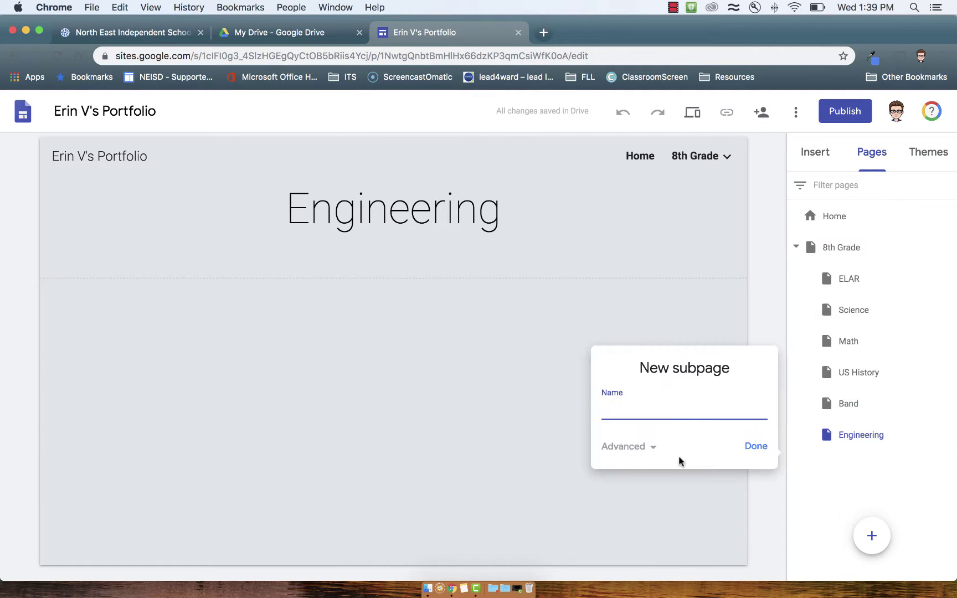
{"action": "type", "text": "Athletics"}
{"action": "left_click", "coordinate": [754, 446]}
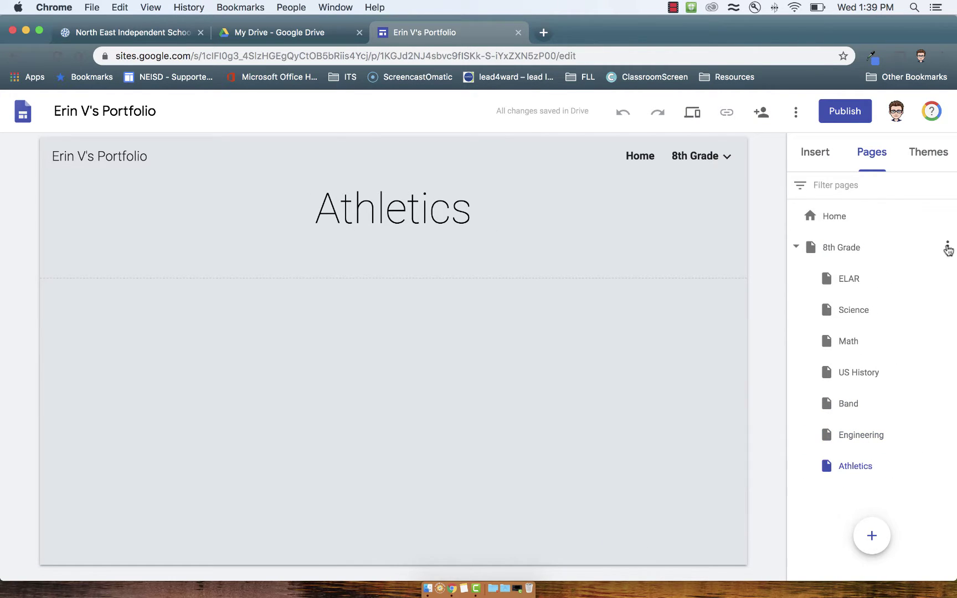
{"action": "left_click", "coordinate": [948, 277]}
{"action": "left_click", "coordinate": [881, 380]}
{"action": "type", "text": "Li"}
{"action": "key", "text": "Escape"}
Add a subpage named "Library Aide" under the 8th Grade page.
{"action": "left_click", "coordinate": [946, 249]}
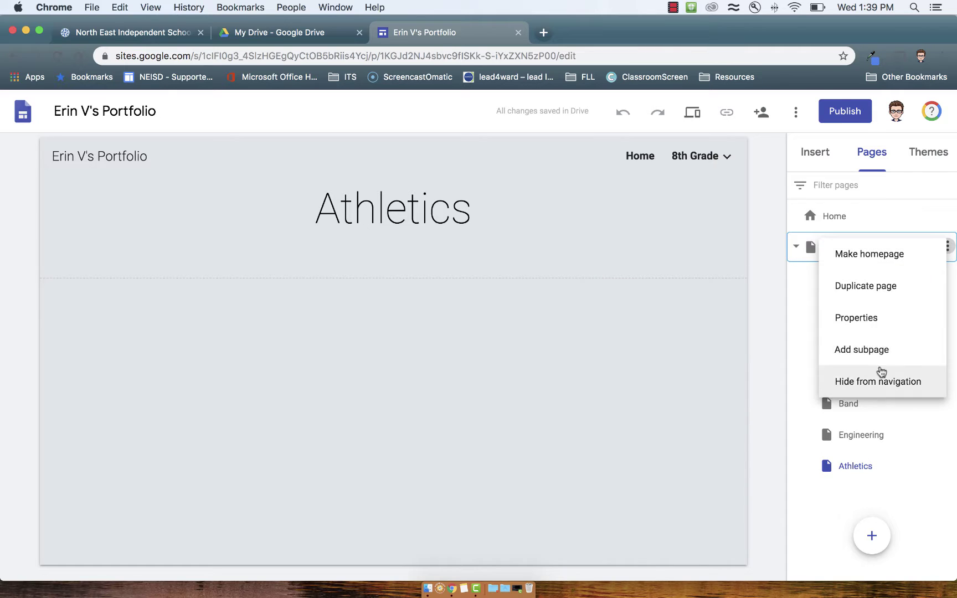
{"action": "left_click", "coordinate": [880, 350]}
{"action": "type", "text": "Library Aide"}
{"action": "key", "text": "Return"}
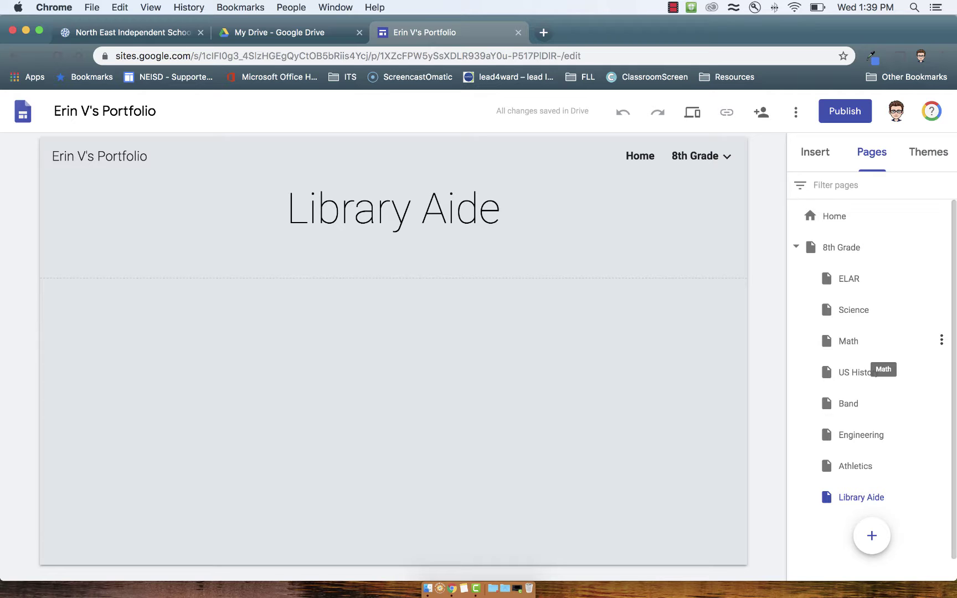
Add the subpages "Media Moguls" and "Swimming" under the 8th Grade page.
{"action": "left_click", "coordinate": [941, 247]}
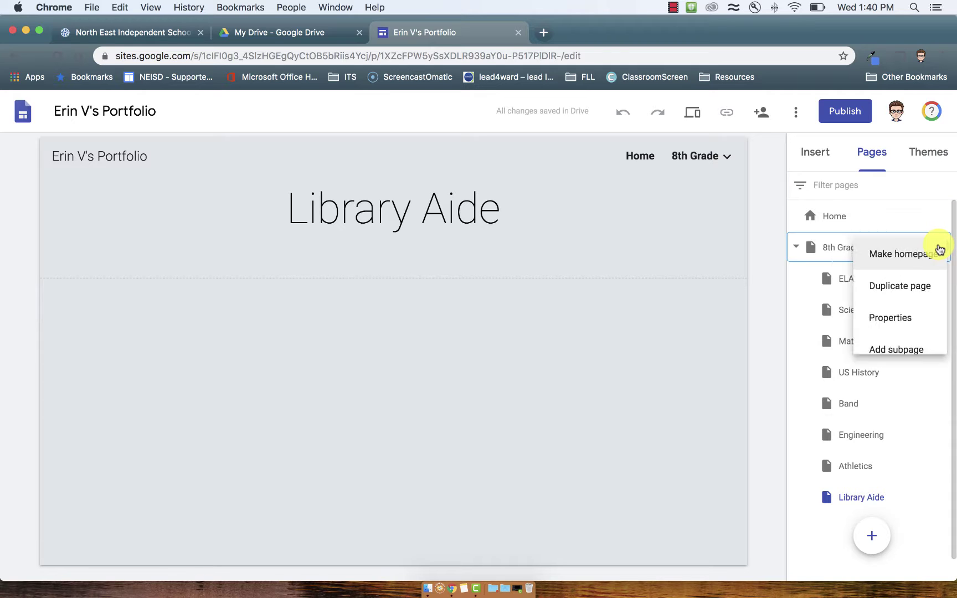
{"action": "left_click", "coordinate": [882, 349]}
{"action": "type", "text": "Media Moguls"}
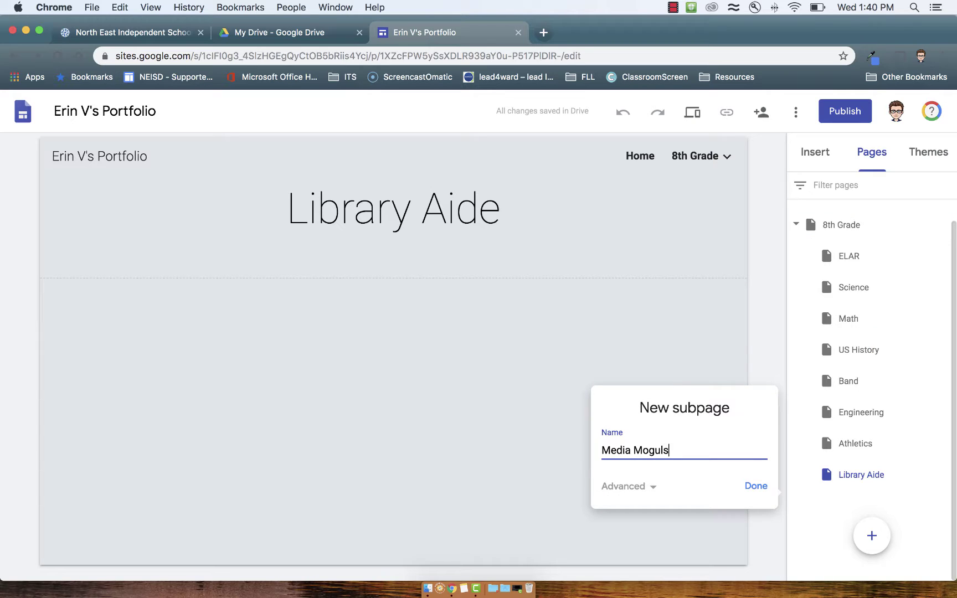
{"action": "key", "text": "Return"}
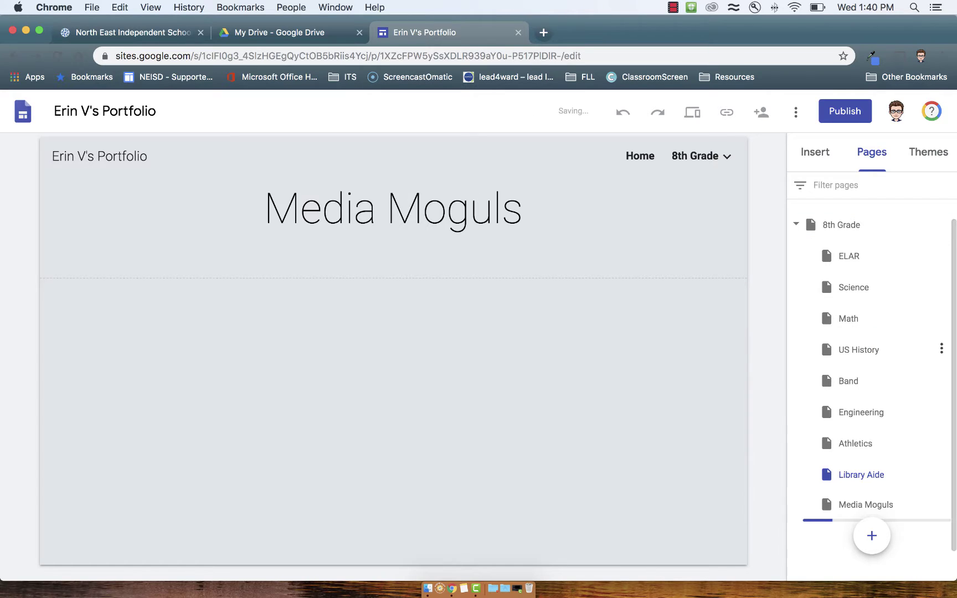
{"action": "left_click", "coordinate": [941, 225]}
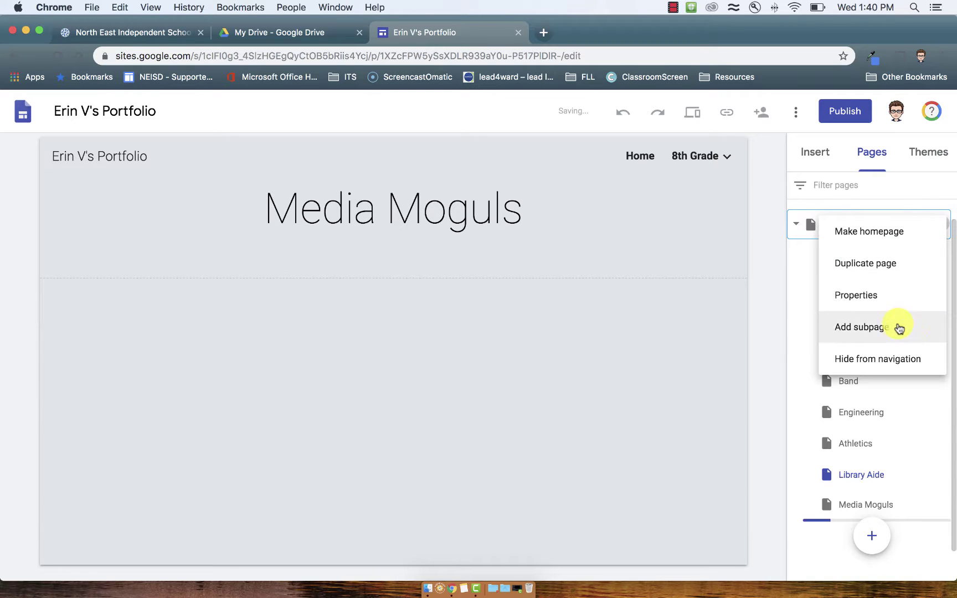
{"action": "left_click", "coordinate": [889, 336]}
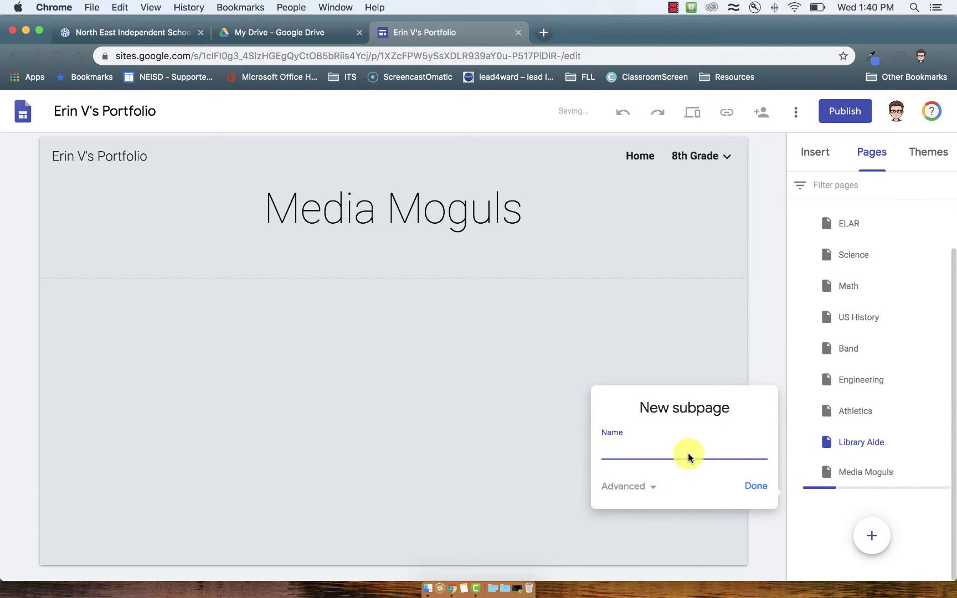
{"action": "type", "text": "Swimming"}
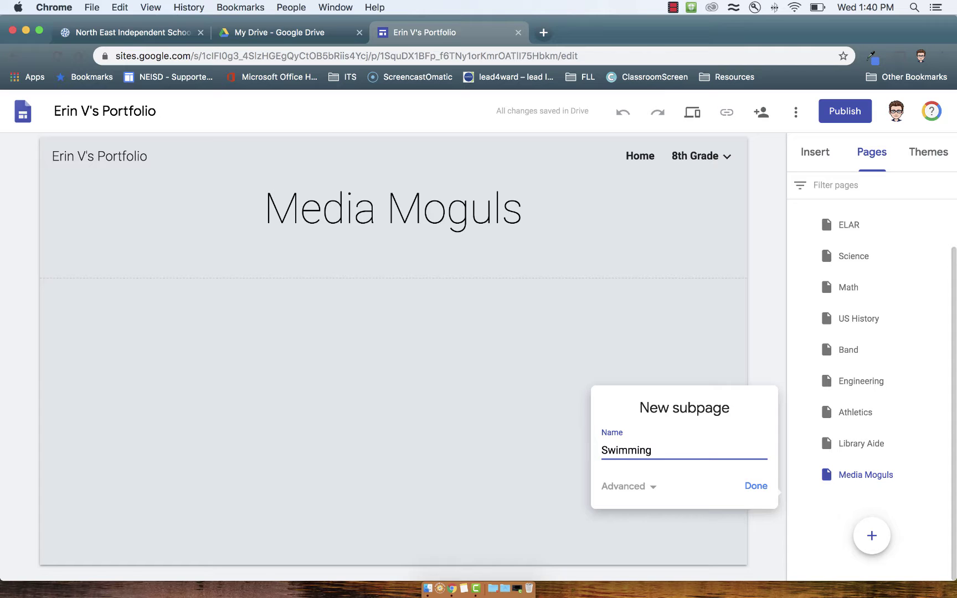
{"action": "key", "text": "Return"}
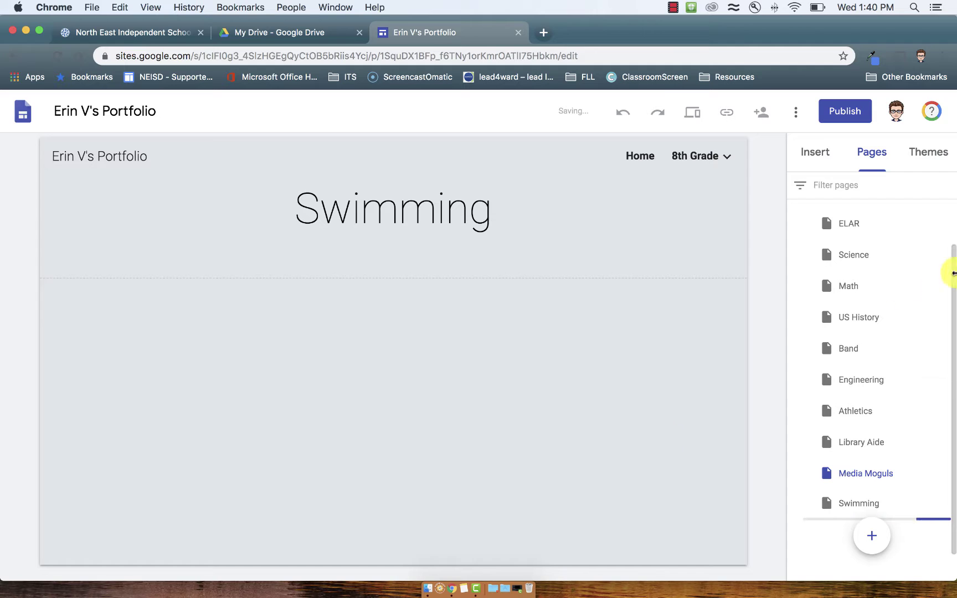
Look through the subpages from ELAR to Athletics, the Home page and the 8th Grade page's navigation list, ending on Home.
{"action": "left_click", "coordinate": [855, 293]}
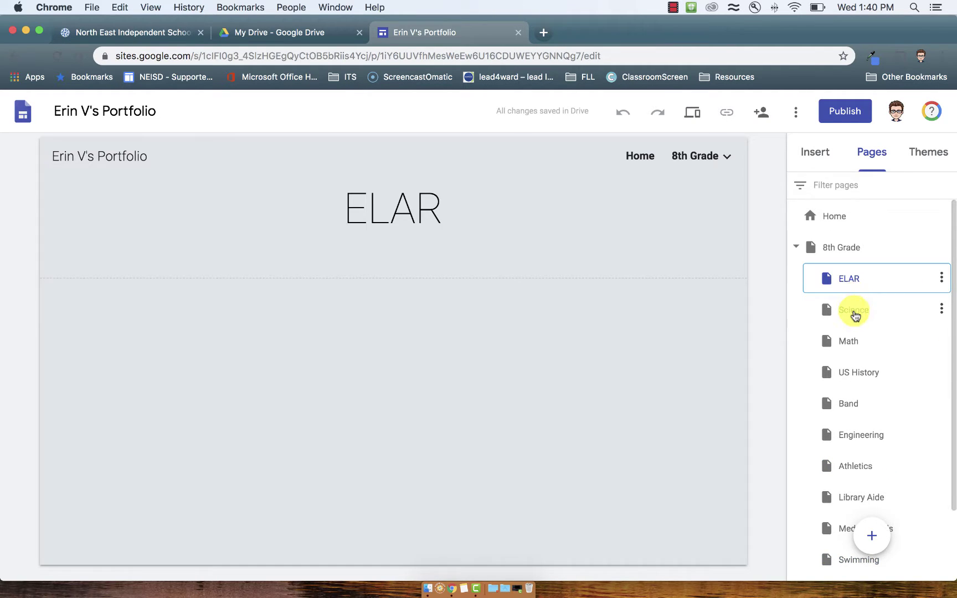
{"action": "left_click", "coordinate": [854, 313]}
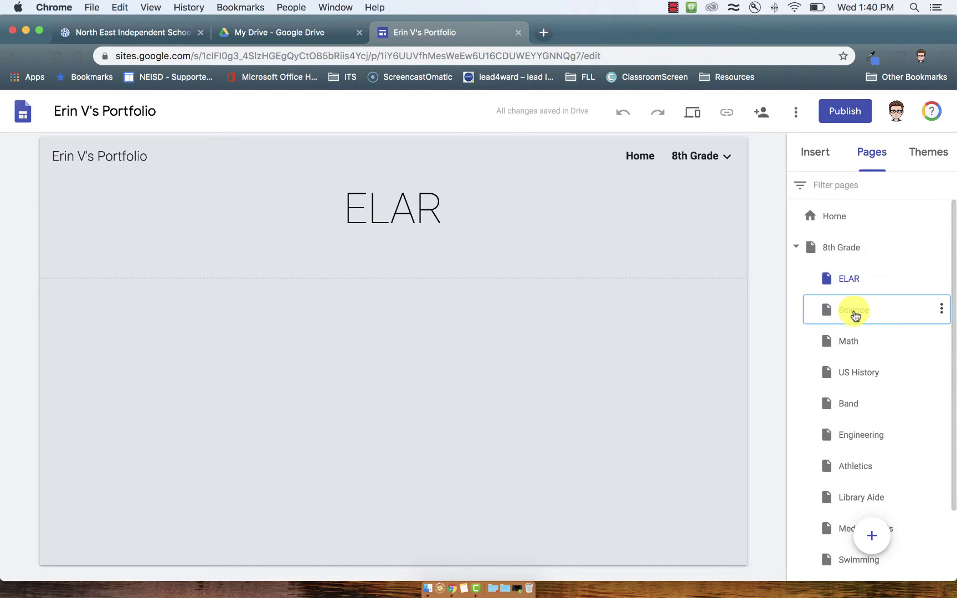
{"action": "left_click", "coordinate": [857, 340]}
{"action": "left_click", "coordinate": [854, 371]}
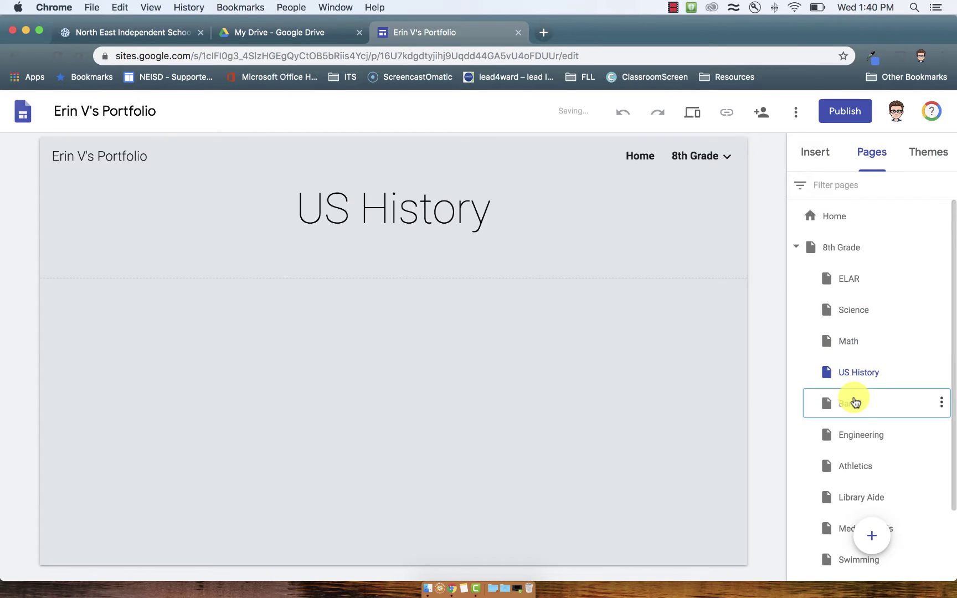
{"action": "left_click", "coordinate": [856, 403]}
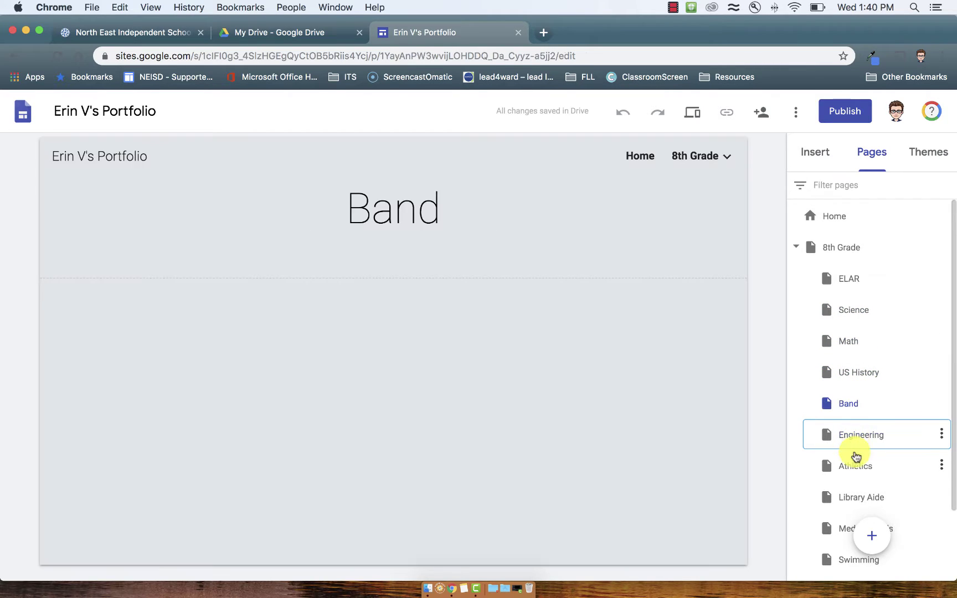
{"action": "left_click", "coordinate": [856, 438]}
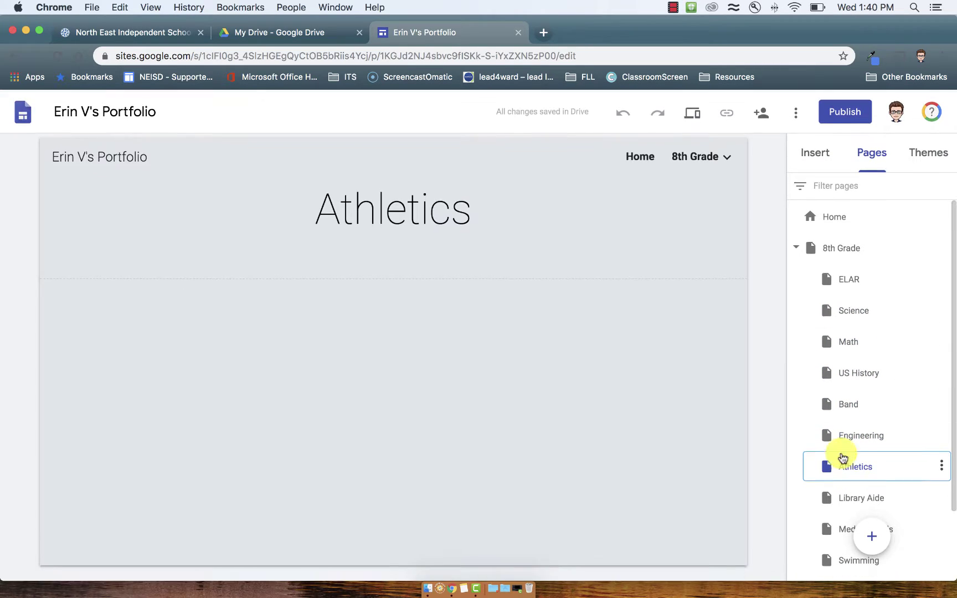
{"action": "left_click", "coordinate": [839, 216]}
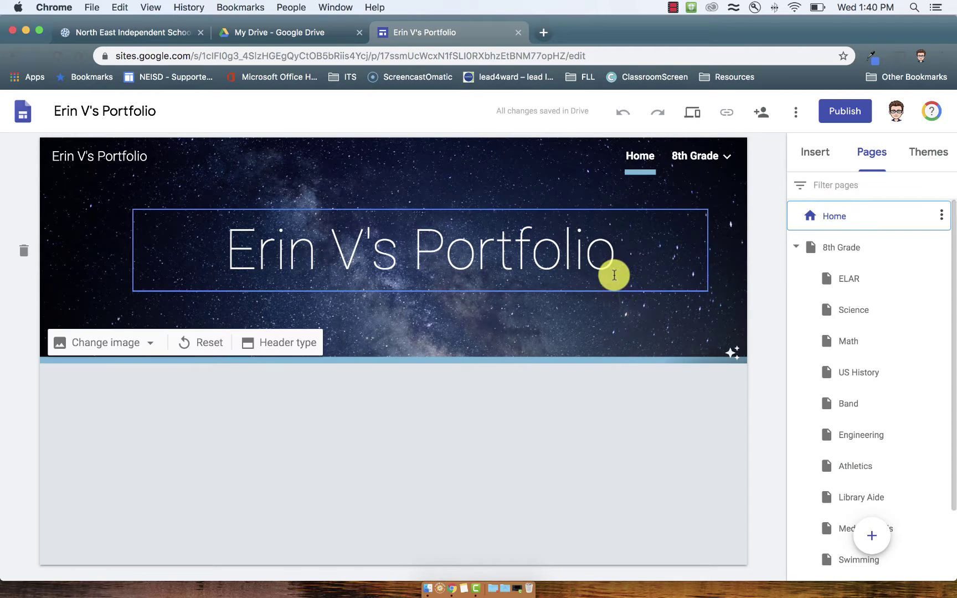
{"action": "left_click", "coordinate": [703, 161]}
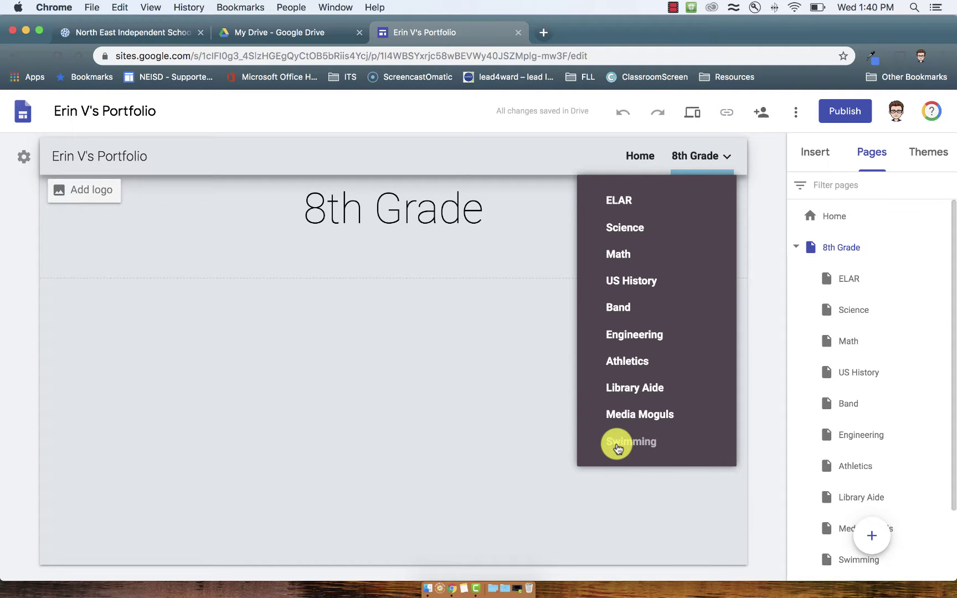
{"action": "left_click", "coordinate": [641, 157]}
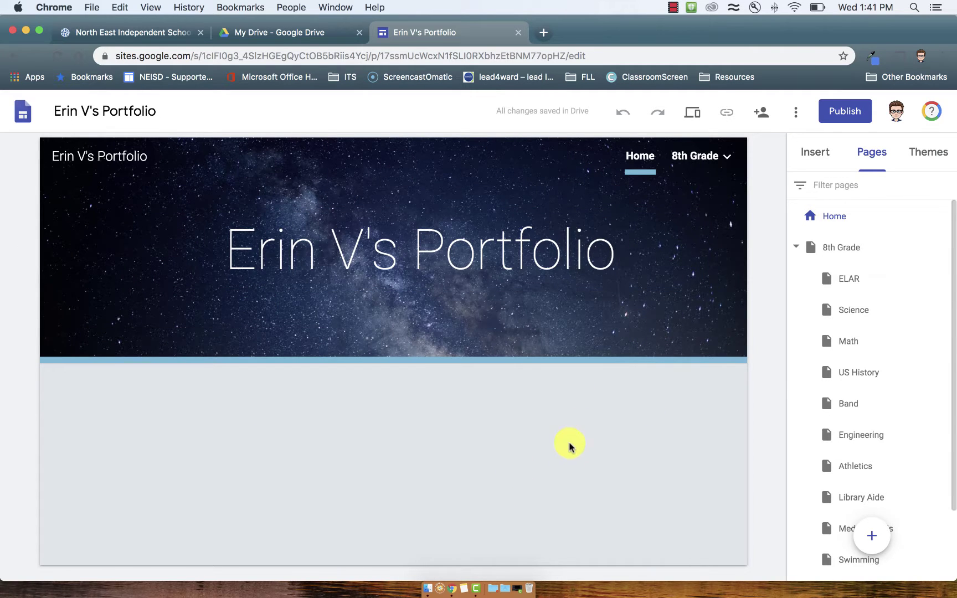
{"action": "scroll", "coordinate": [412, 475], "scroll_direction": "down", "scroll_amount": 1}
{"action": "scroll", "coordinate": [411, 475], "scroll_direction": "up", "scroll_amount": 1}
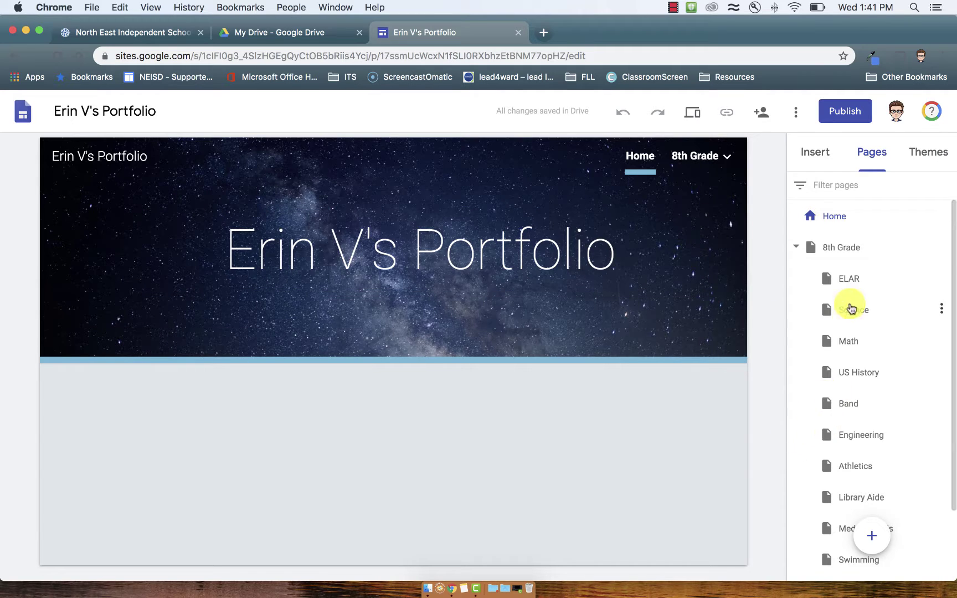
{"action": "scroll", "coordinate": [845, 387], "scroll_direction": "down", "scroll_amount": 3}
{"action": "scroll", "coordinate": [844, 387], "scroll_direction": "up", "scroll_amount": 3}
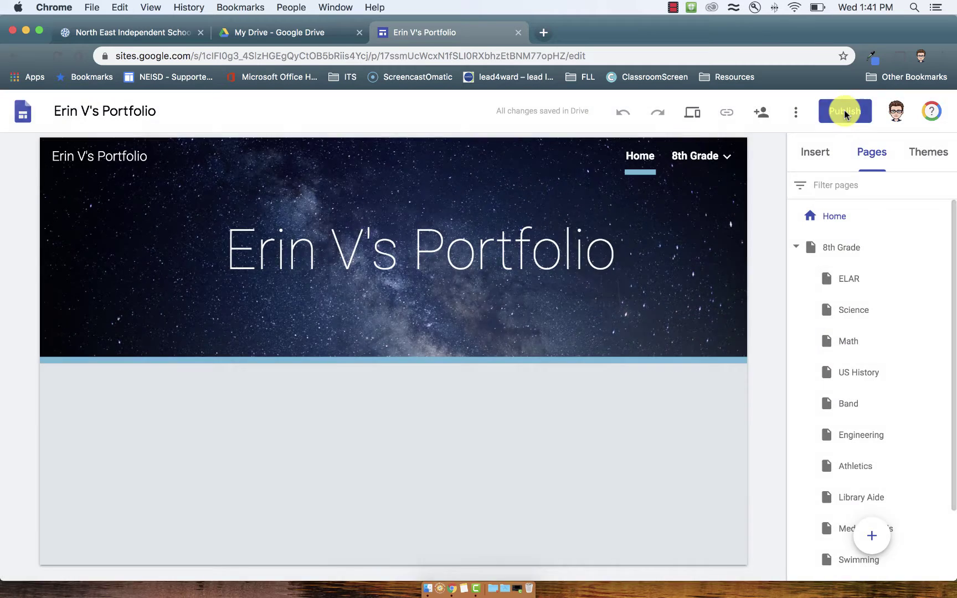
Start publishing the site and restrict its viewers to "Specific people can view when published".
{"action": "left_click", "coordinate": [844, 112]}
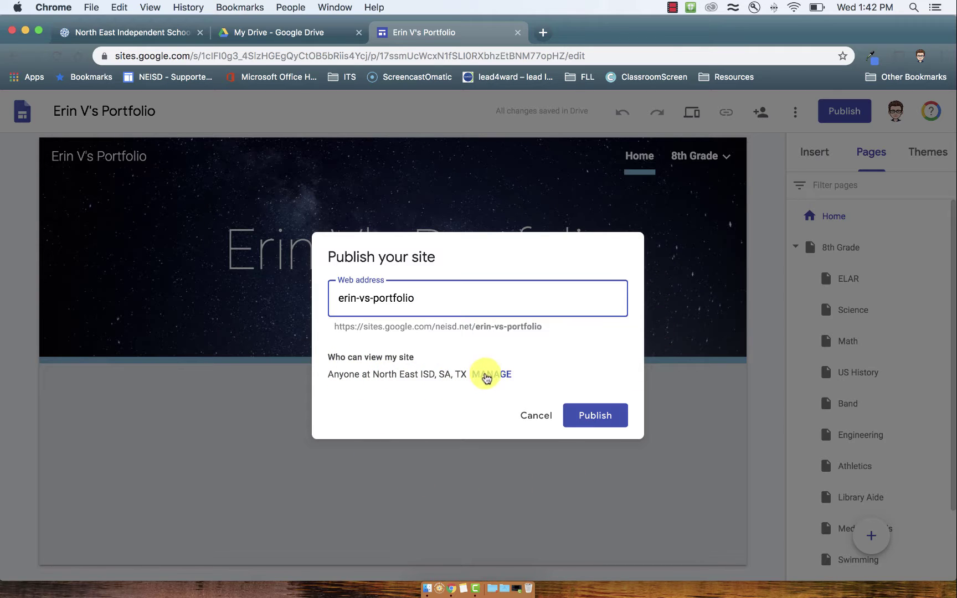
{"action": "left_click", "coordinate": [489, 377]}
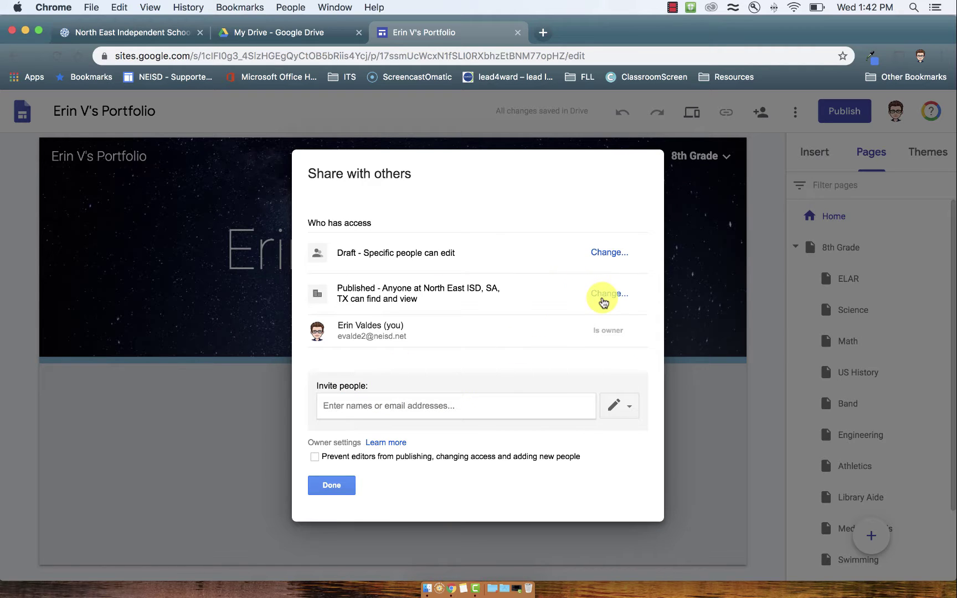
{"action": "left_click", "coordinate": [609, 295]}
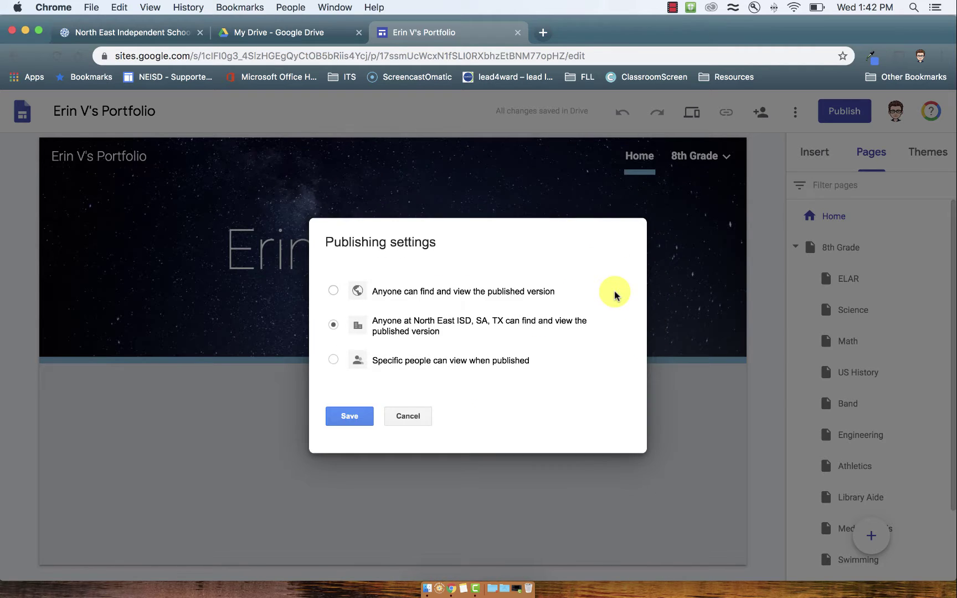
{"action": "left_click", "coordinate": [463, 361]}
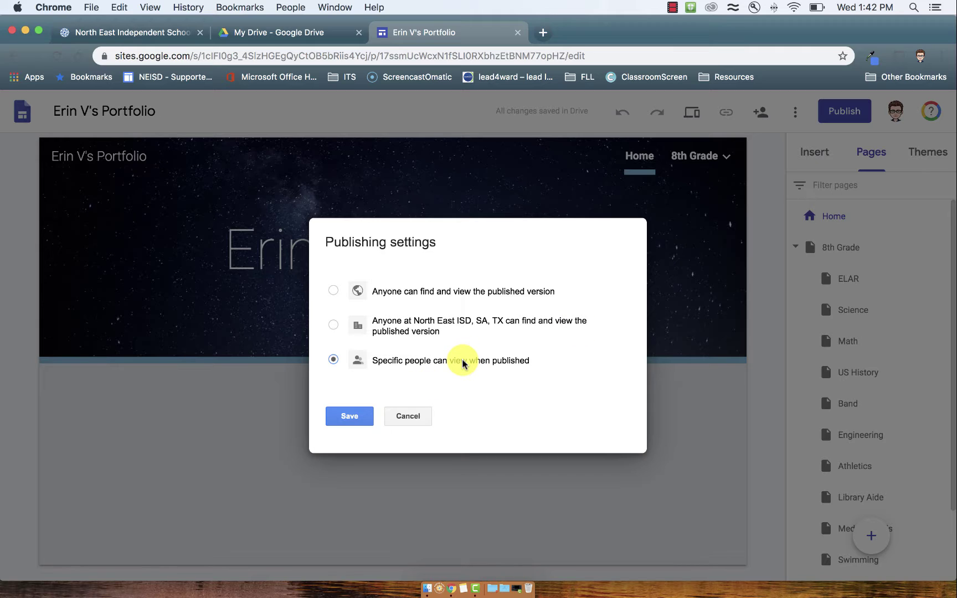
{"action": "left_click", "coordinate": [339, 417]}
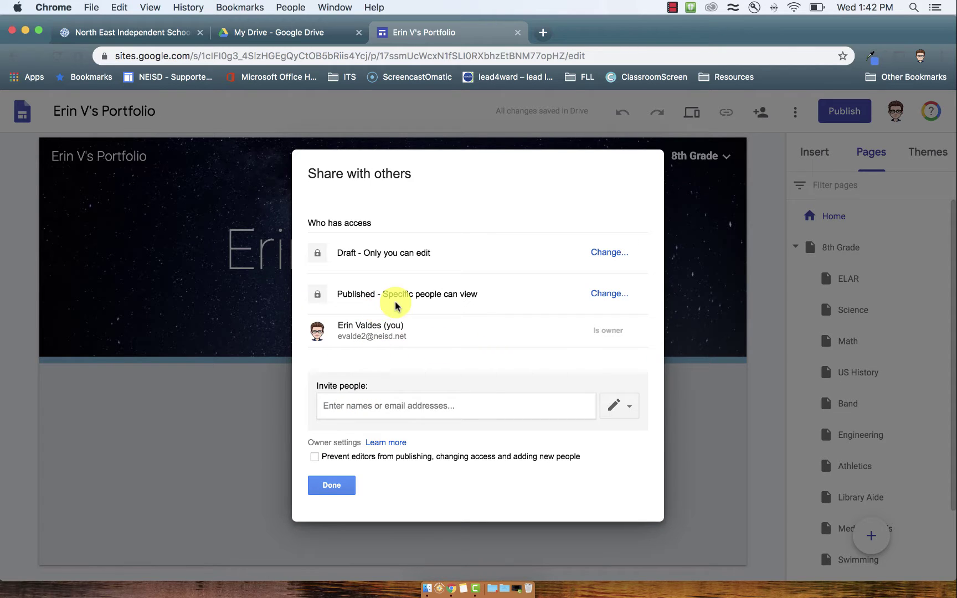
Invite one person to edit the site, and remove that person's access again.
{"action": "left_click", "coordinate": [385, 404]}
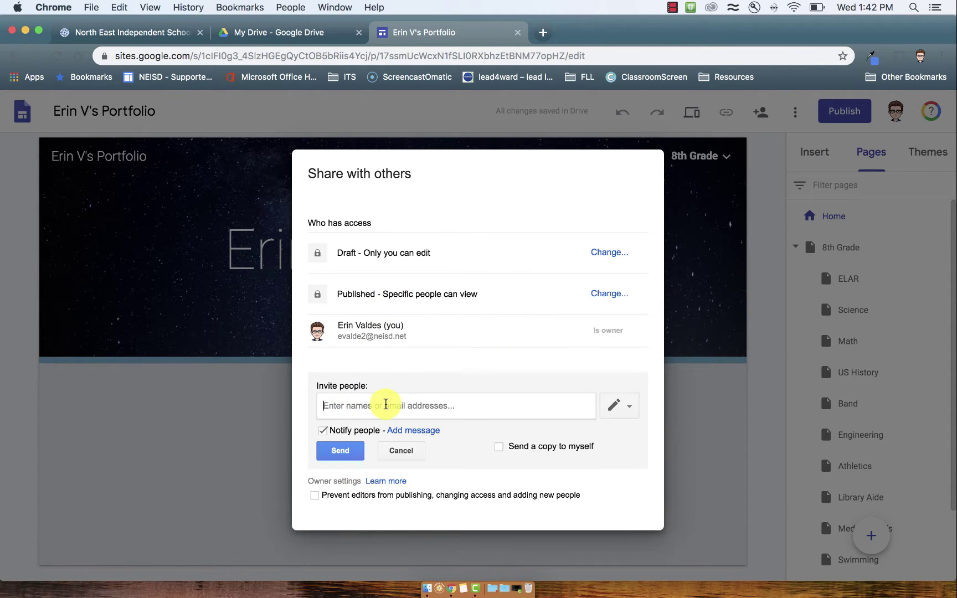
{"action": "type", "text": "tho"}
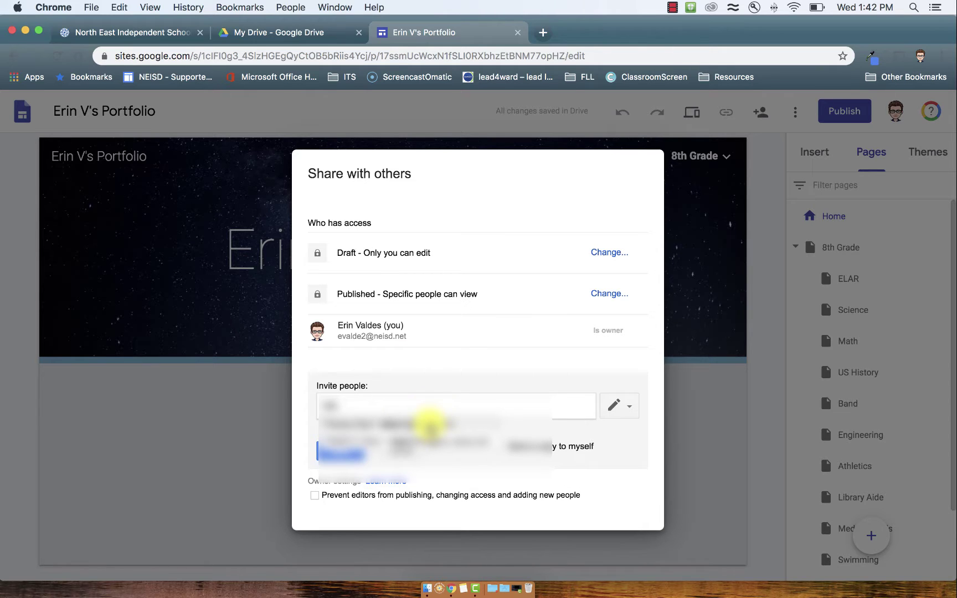
{"action": "left_click", "coordinate": [429, 426]}
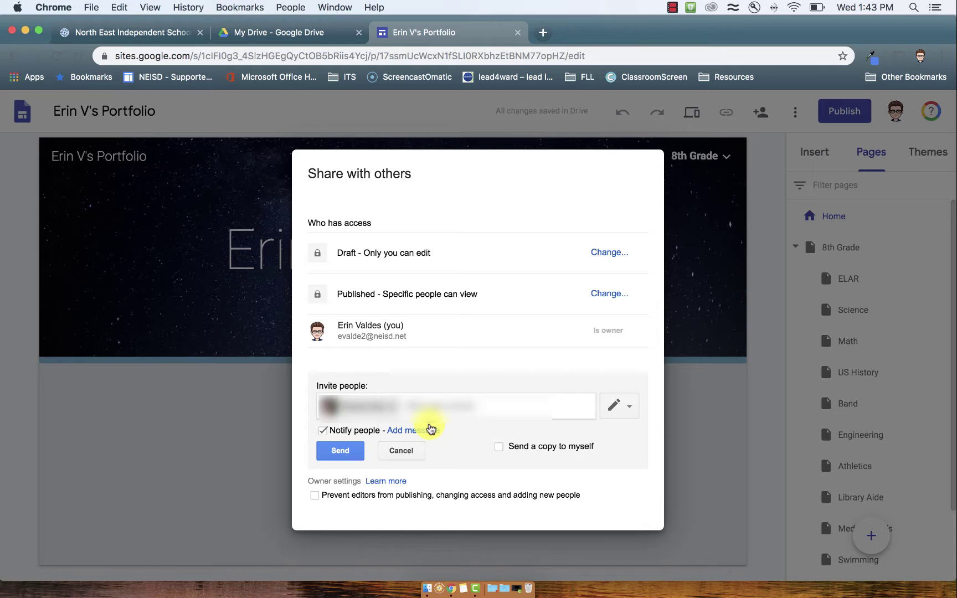
{"action": "left_click", "coordinate": [340, 453]}
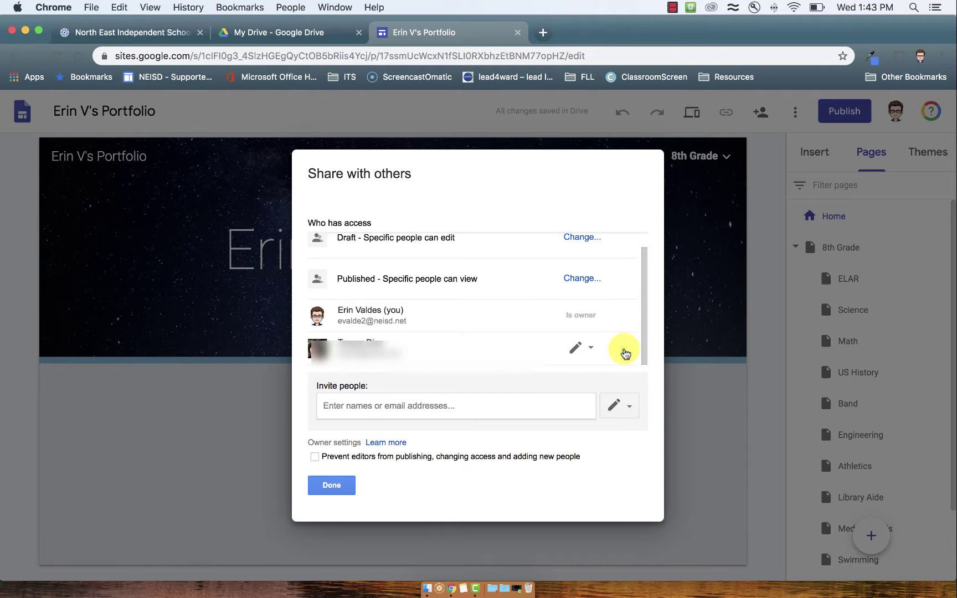
{"action": "left_click", "coordinate": [624, 350]}
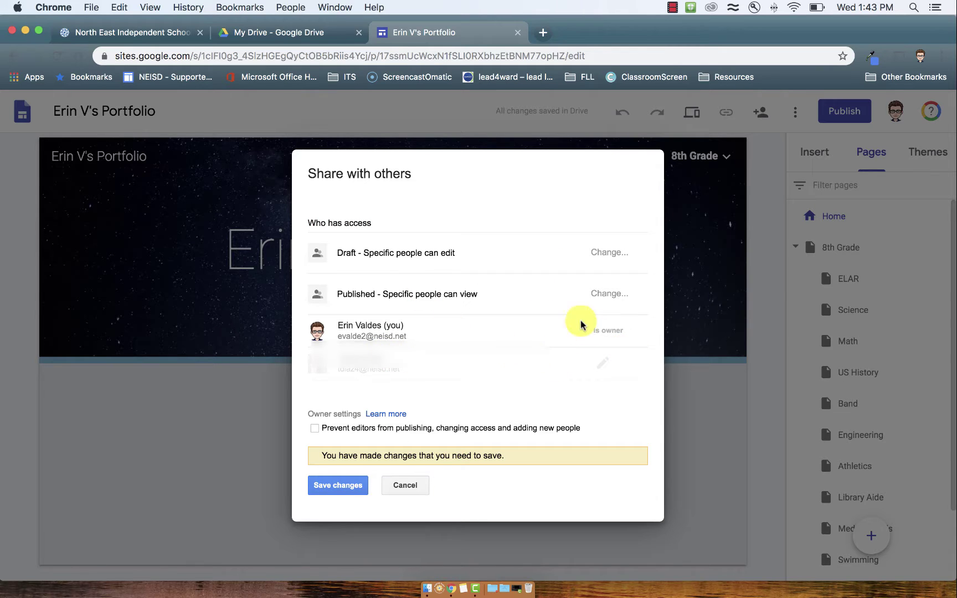
{"action": "left_click", "coordinate": [354, 485]}
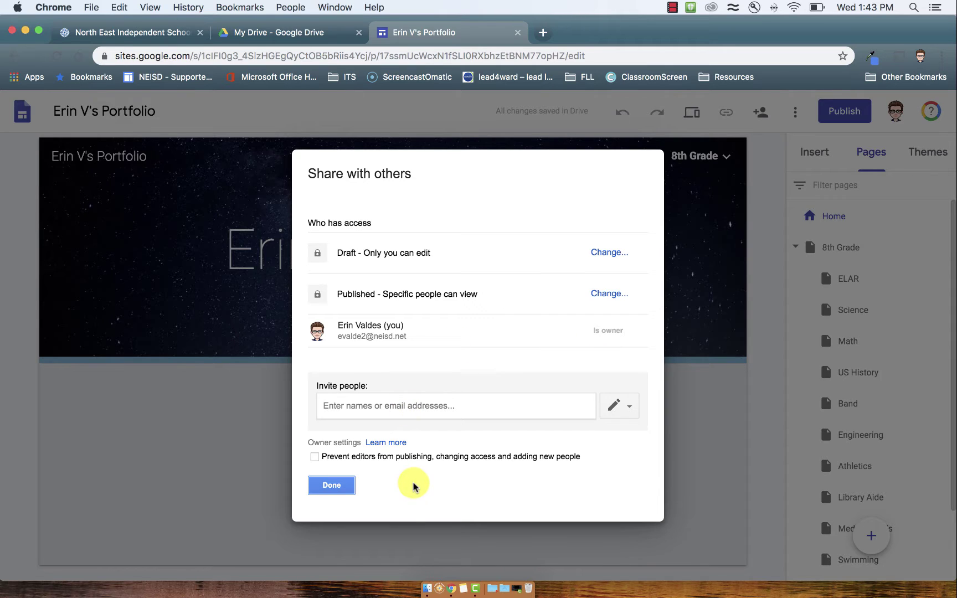
Close the sharing settings, publish the site at the suggested web address and copy the published site link.
{"action": "left_click", "coordinate": [322, 488]}
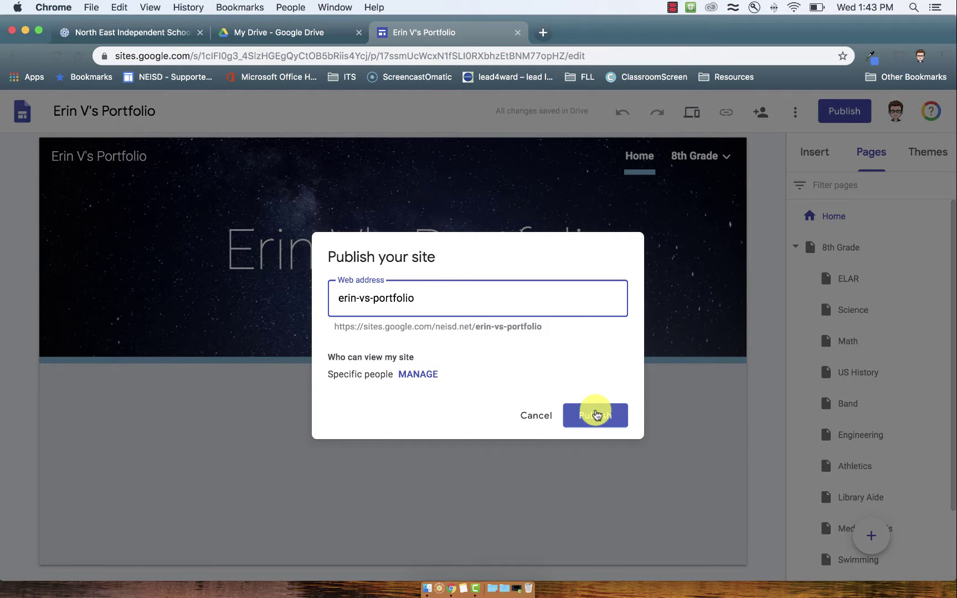
{"action": "left_click", "coordinate": [595, 414]}
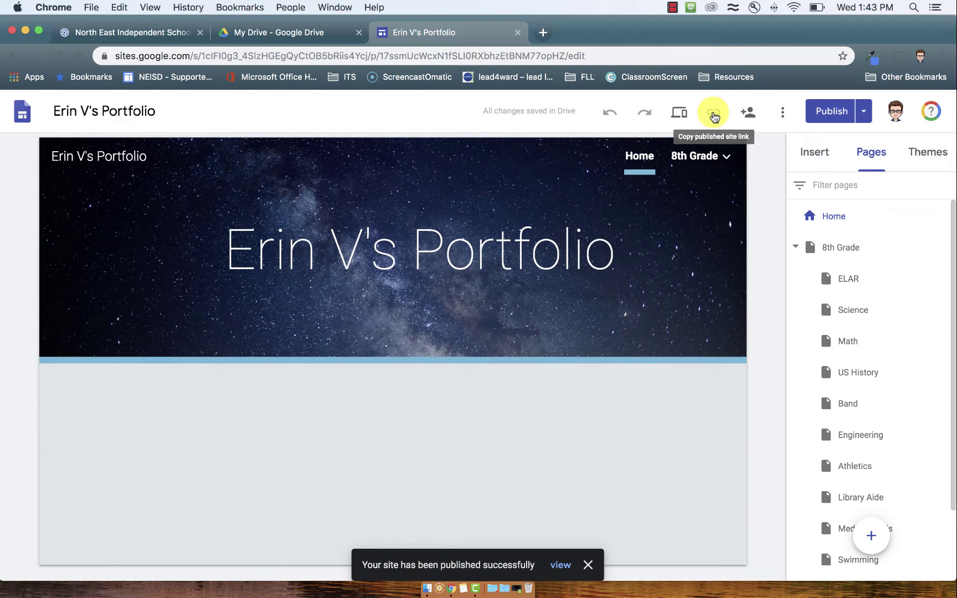
{"action": "left_click", "coordinate": [713, 114]}
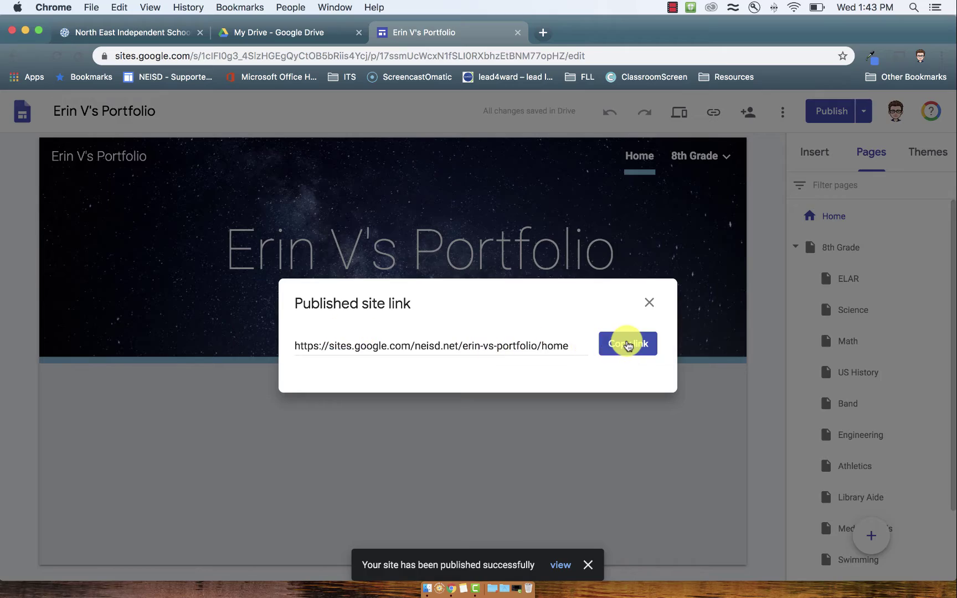
{"action": "left_click", "coordinate": [627, 345]}
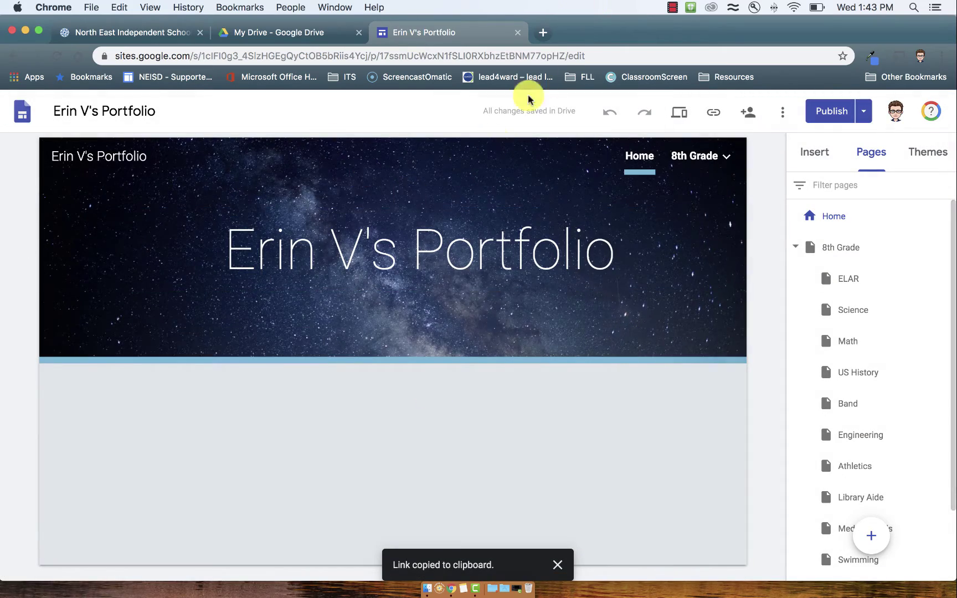
Open the copied published site link in a new browser tab.
{"action": "left_click", "coordinate": [541, 33]}
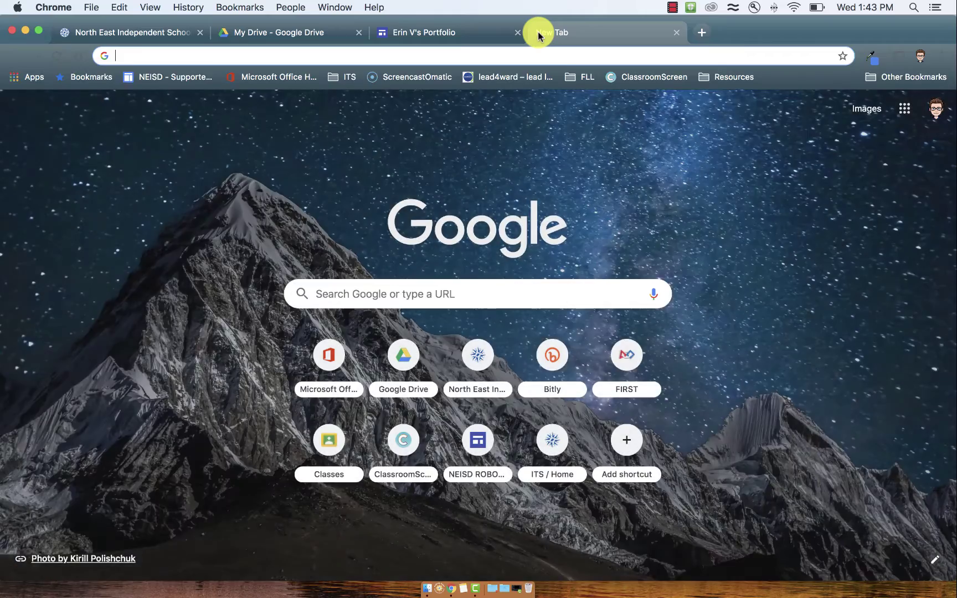
{"action": "key", "text": "super+v"}
{"action": "key", "text": "Return"}
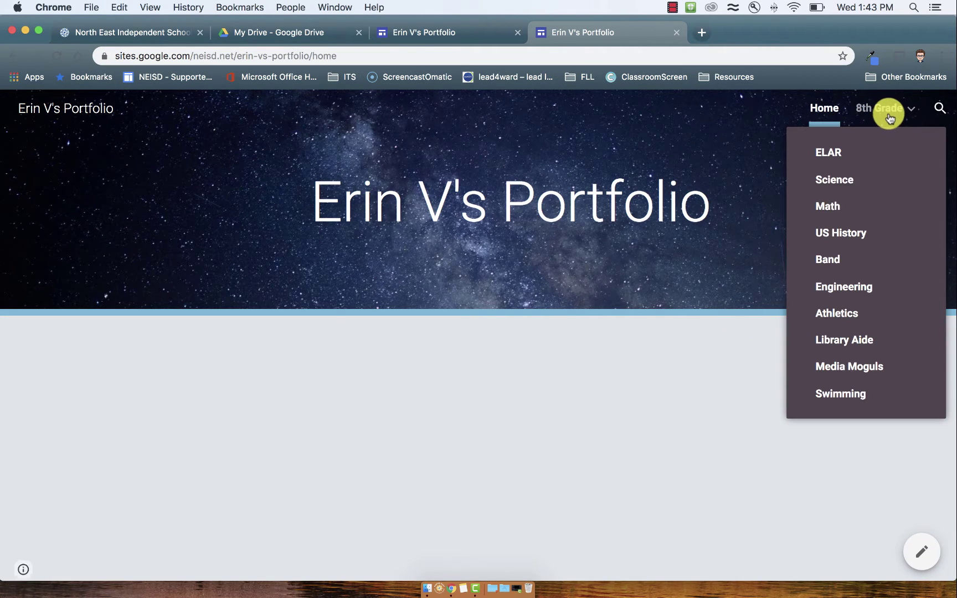
Check the published site's Engineering, ELAR and Library Aide subpages and return to its Home page.
{"action": "mouse_move", "coordinate": [886, 117]}
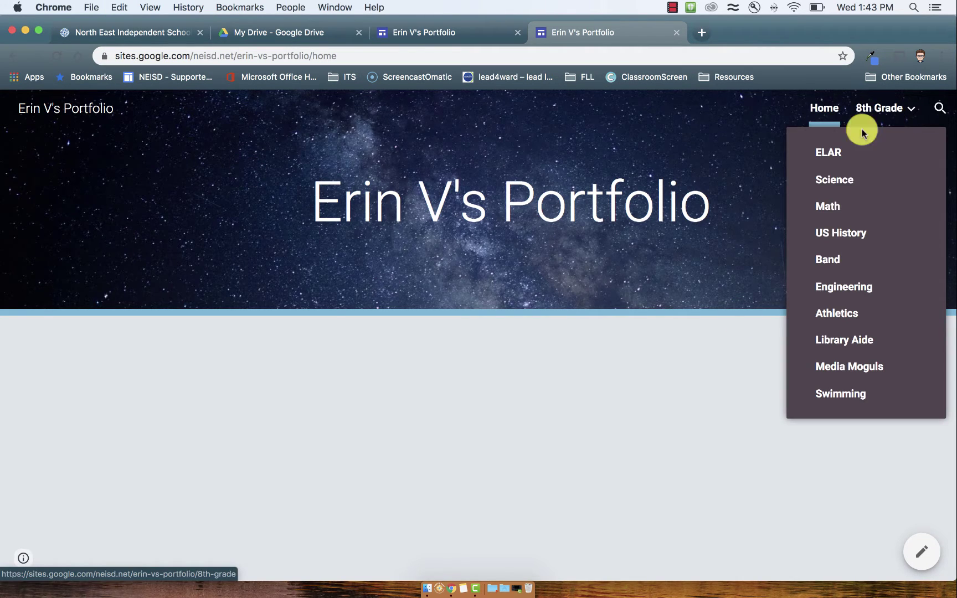
{"action": "left_click", "coordinate": [839, 292]}
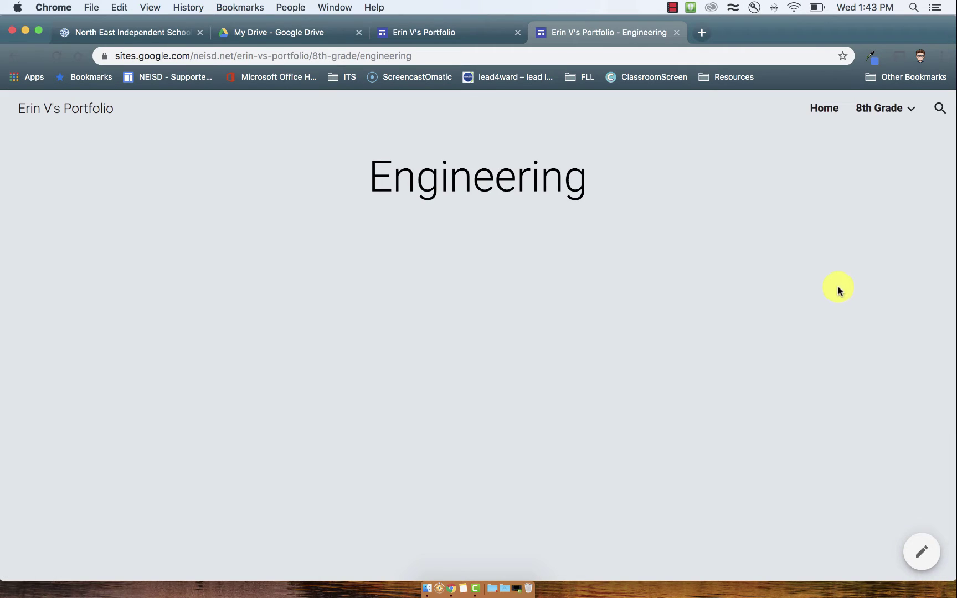
{"action": "mouse_move", "coordinate": [867, 120]}
{"action": "left_click", "coordinate": [832, 151]}
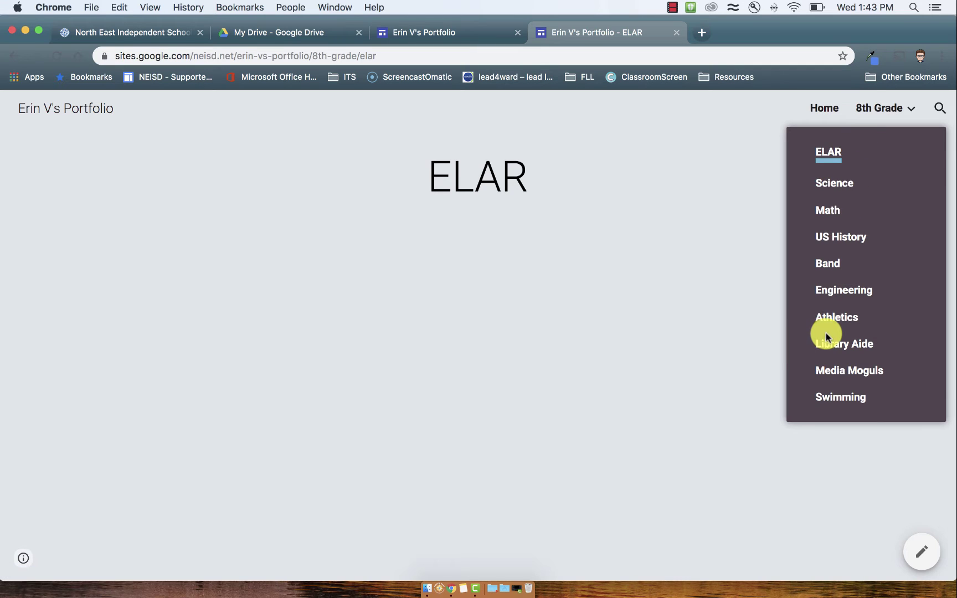
{"action": "left_click", "coordinate": [826, 336]}
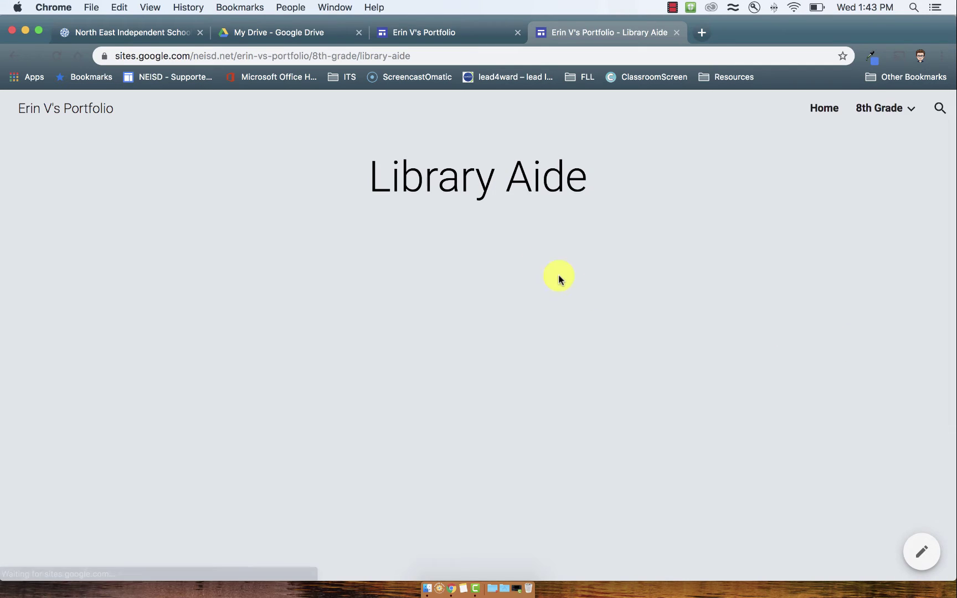
{"action": "left_click", "coordinate": [826, 107]}
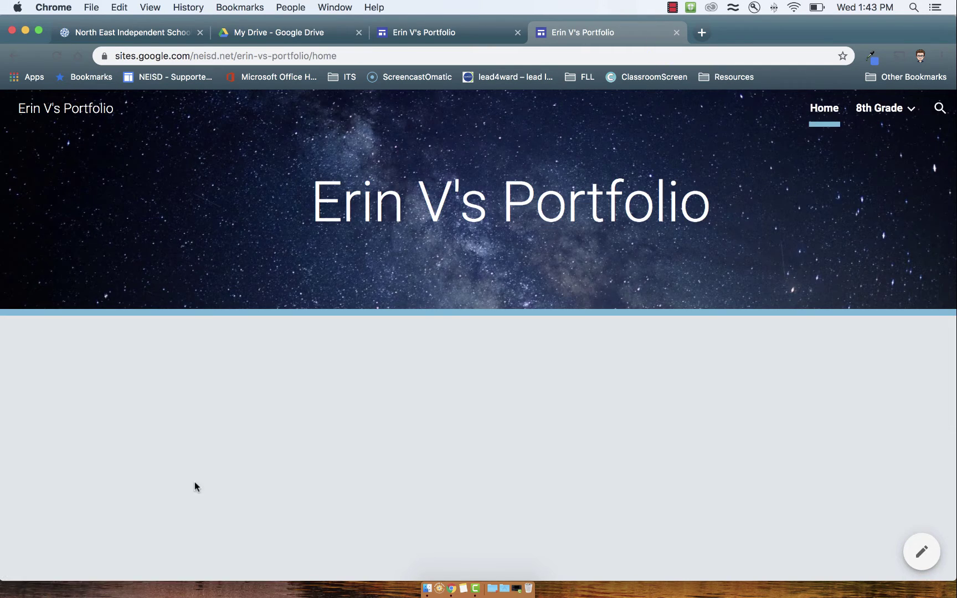